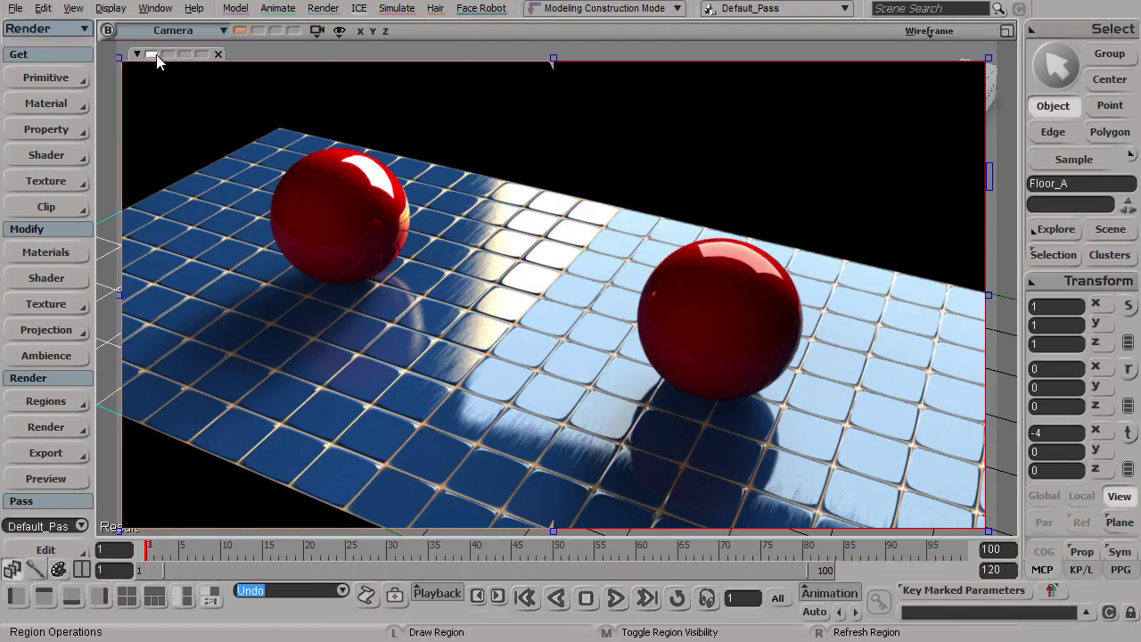
Open Floor_A's render tree over the wireframe camera view and add an Architectural (Multi-out) illumination node.
left_click_drag(531, 118, 191, 136)
middle_click(229, 144)
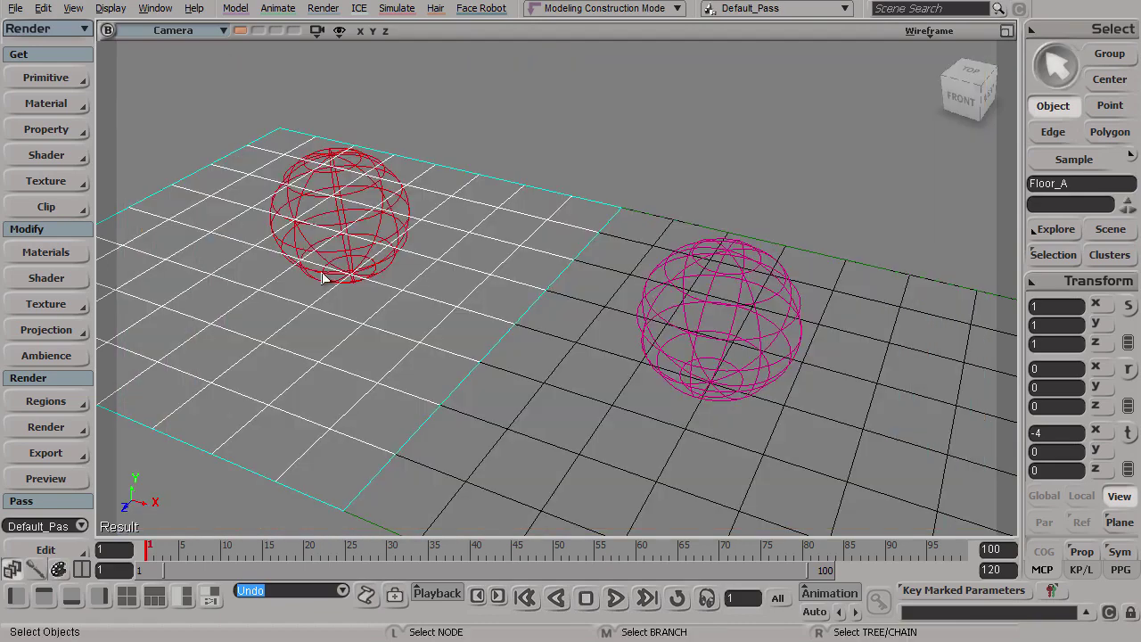
key("7")
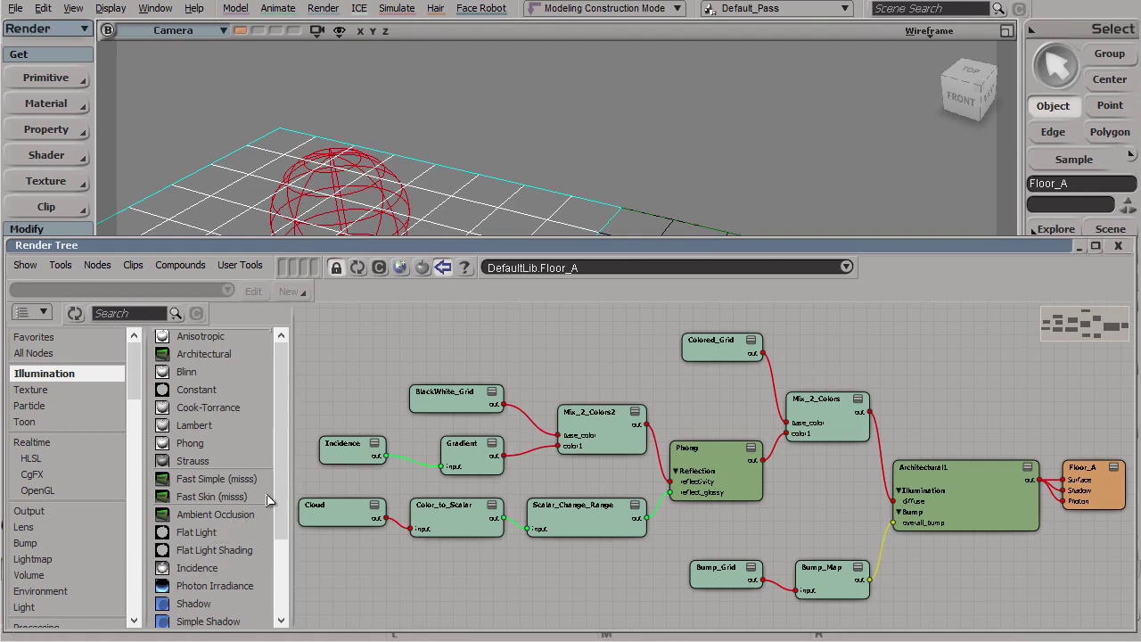
scroll(276, 572, "down", 1)
scroll(276, 572, "down", 1)
left_click_drag(201, 564, 526, 325)
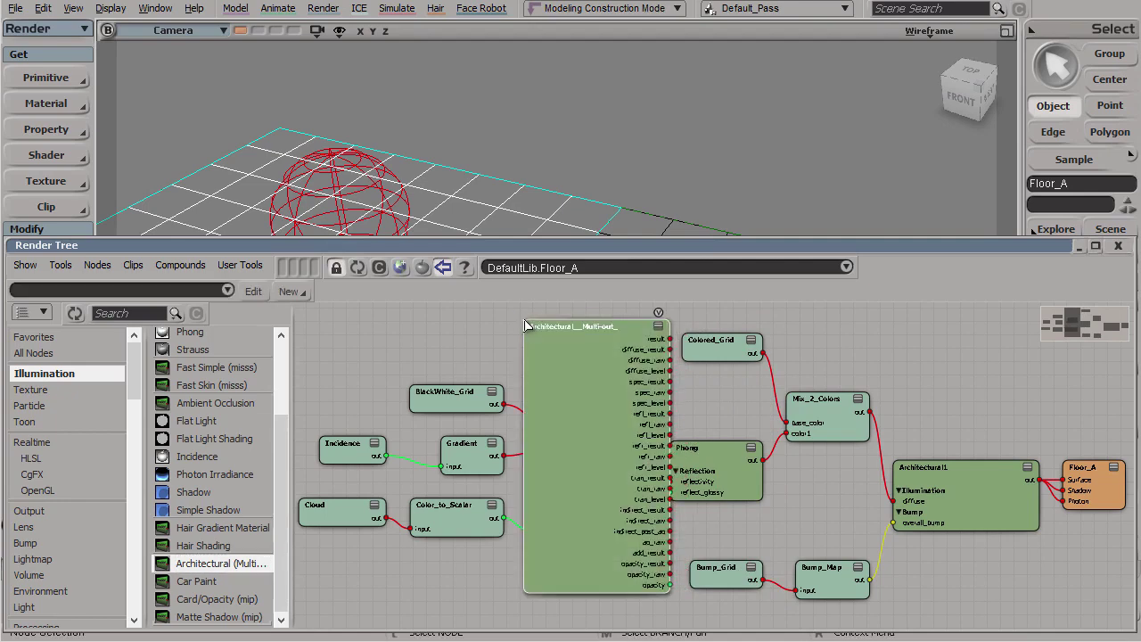
Connect the refl_raw output of the Architectural (Multi-out) node to the color1 input of Mix_2_Colors.
scroll(688, 388, "up", 1)
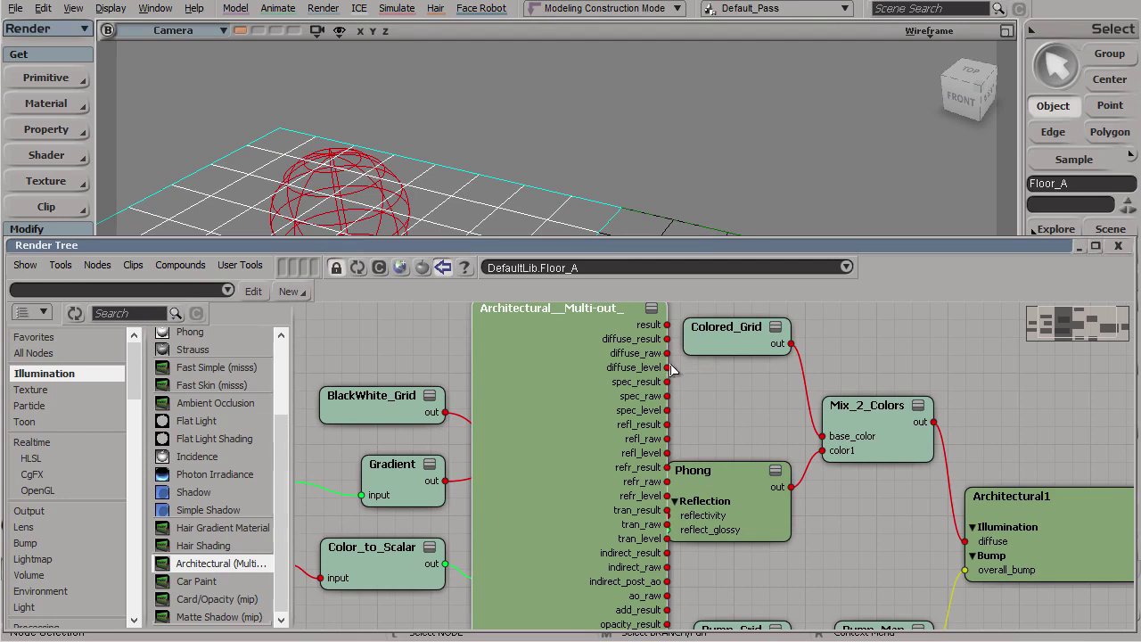
key("z")
right_click_drag(744, 405, 720, 409)
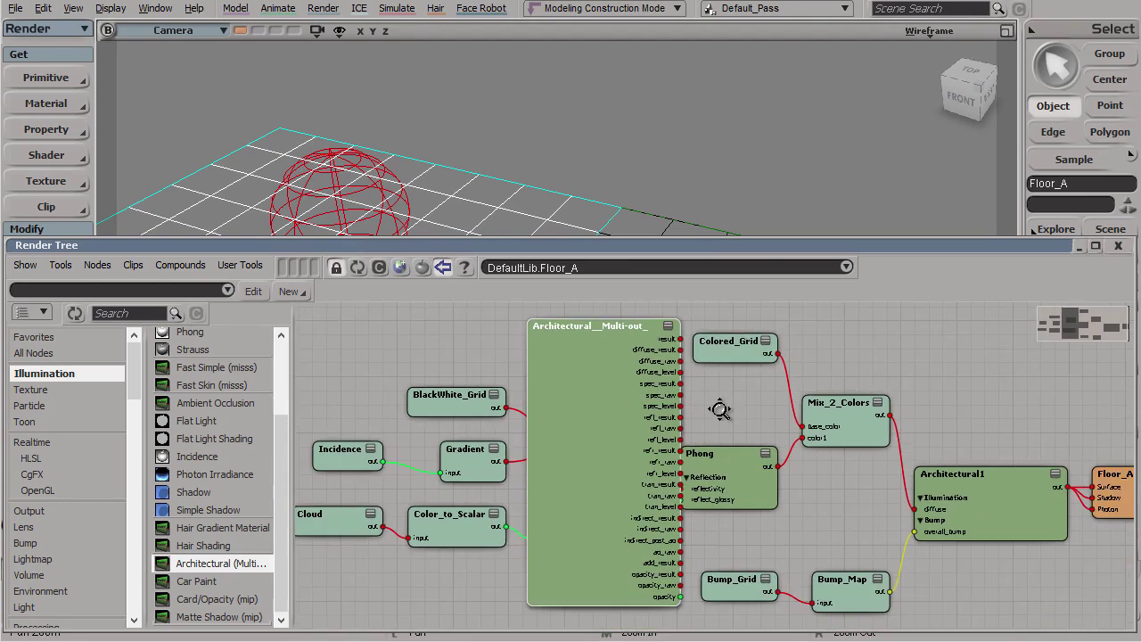
left_click_drag(719, 409, 717, 412)
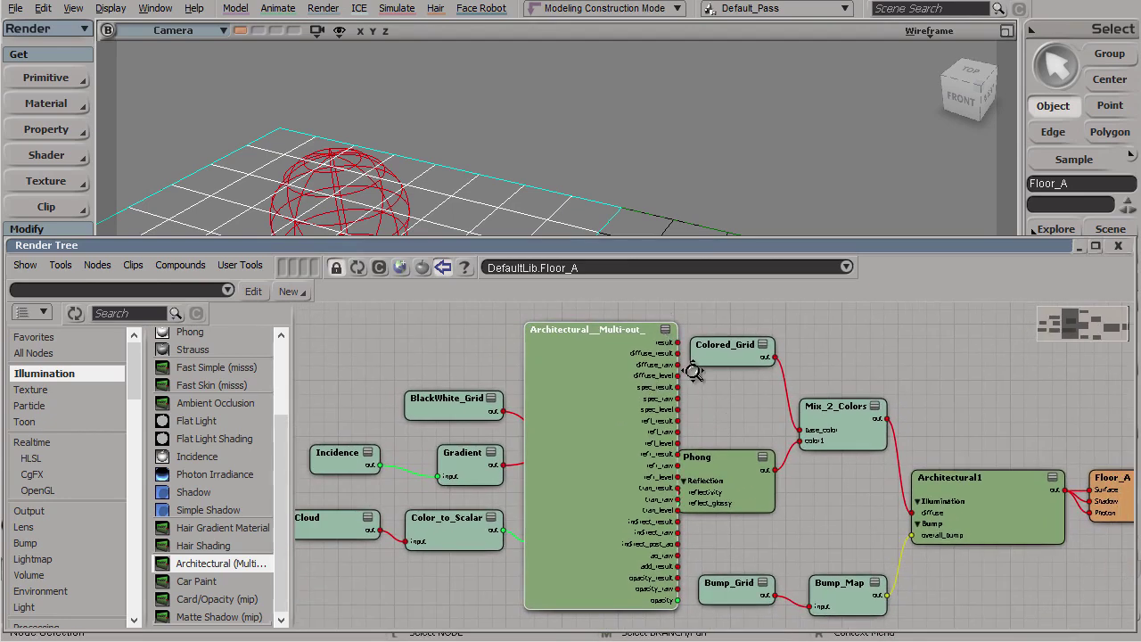
scroll(693, 373, "up", 2)
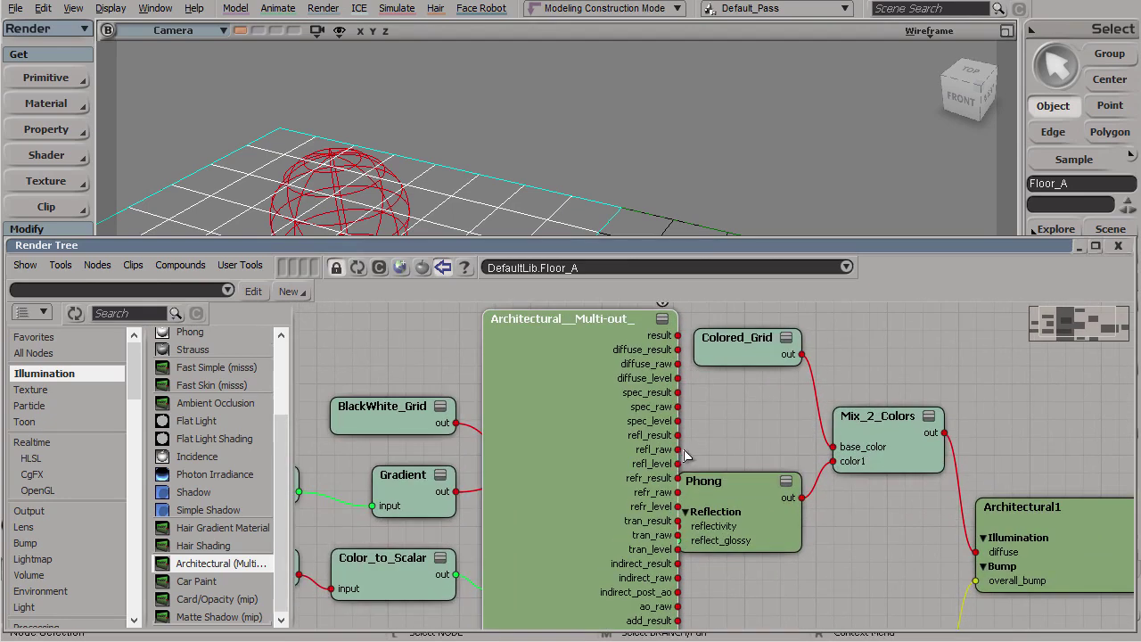
left_click_drag(678, 450, 836, 461)
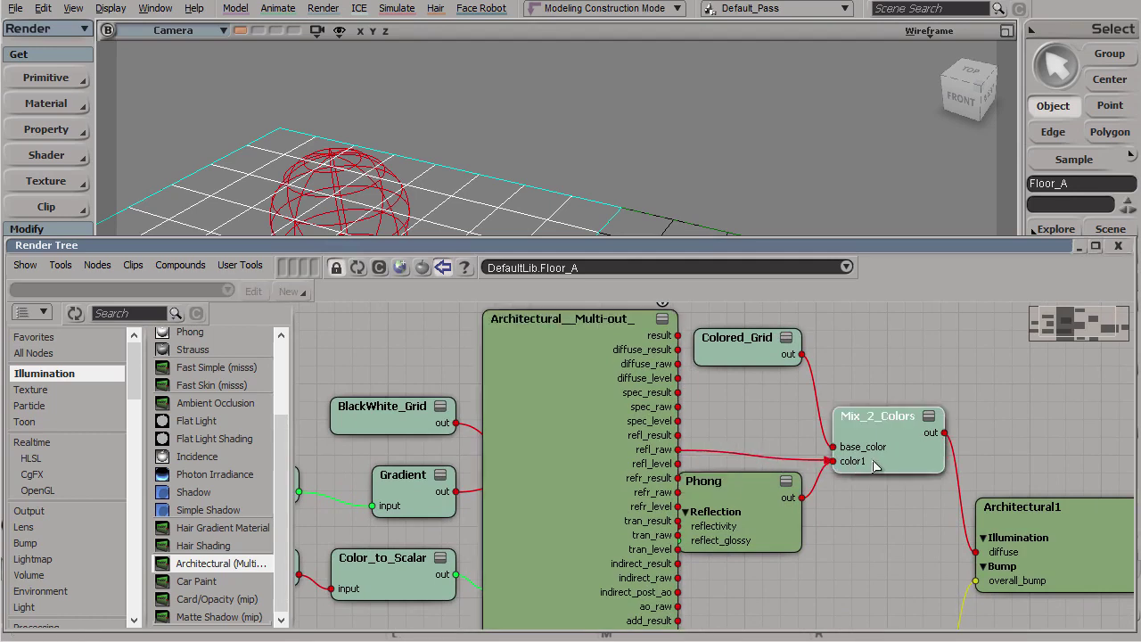
left_click(898, 458)
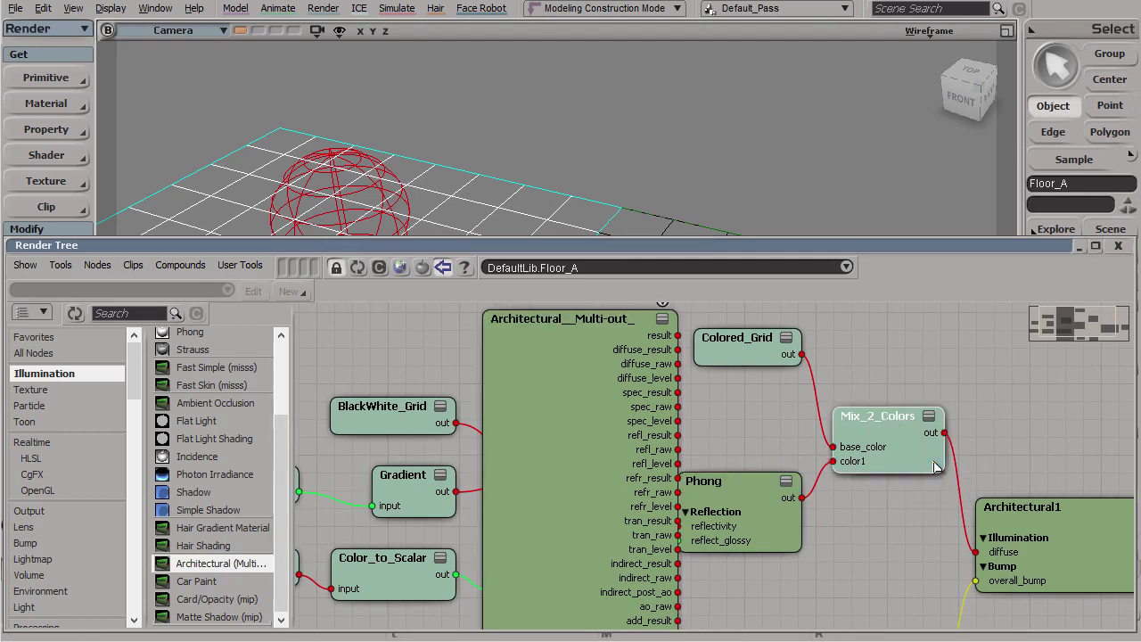
Shift the Architectural (Multi-out) node slightly aside and set its Diffuse color to black.
mouse_move(649, 421)
left_mouse_down()
mouse_move(697, 427)
mouse_move(651, 413)
left_mouse_up()
double_click(652, 414)
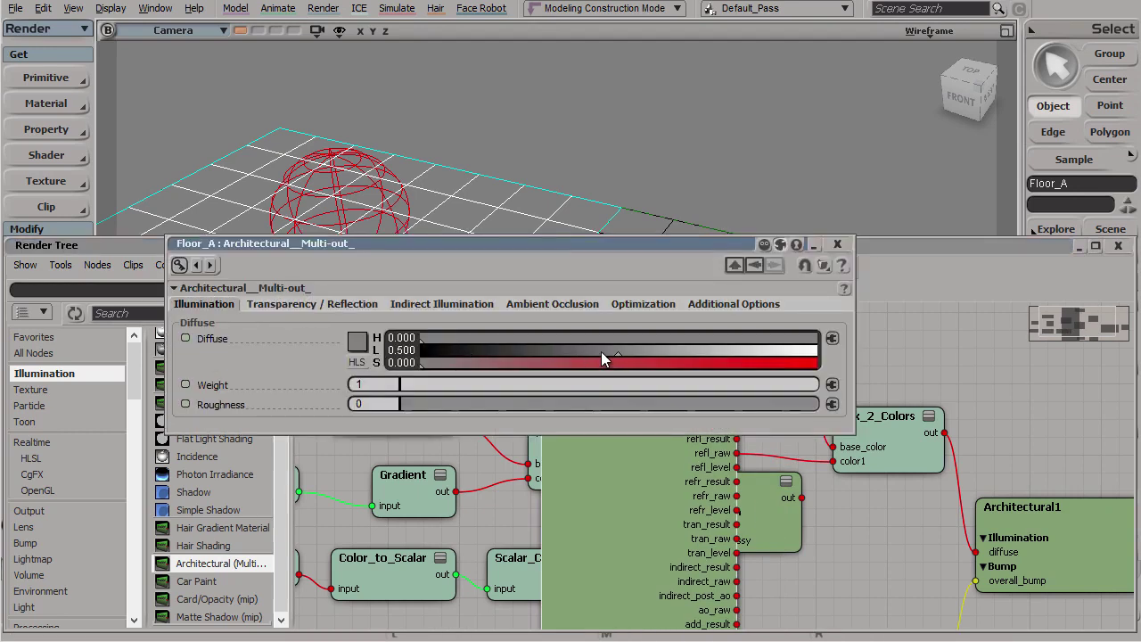
left_click_drag(601, 351, 260, 345)
Preview Mix_2_Colors on the shader ball and review the Transparency / Reflection settings of the Architectural (Multi-out) node.
double_click(918, 414)
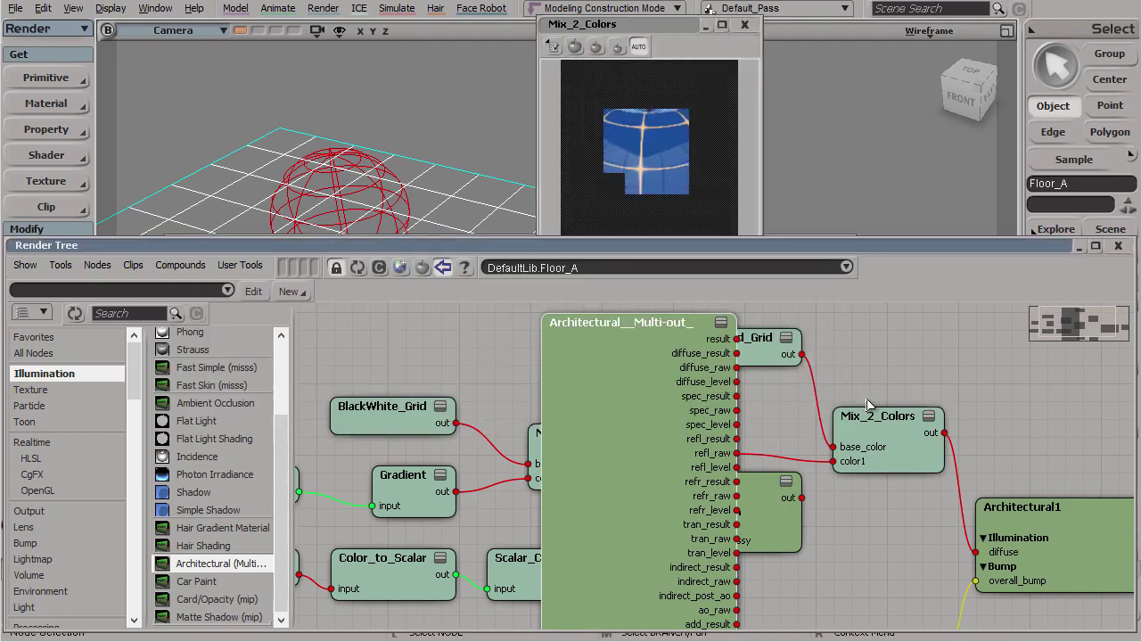
double_click(621, 374)
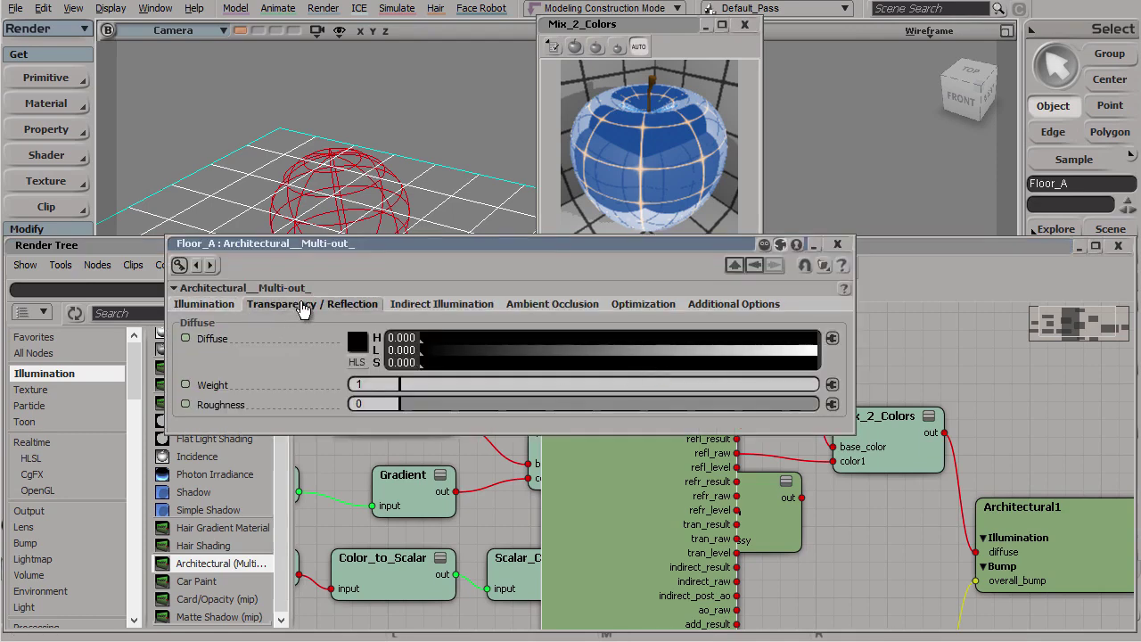
left_click(304, 307)
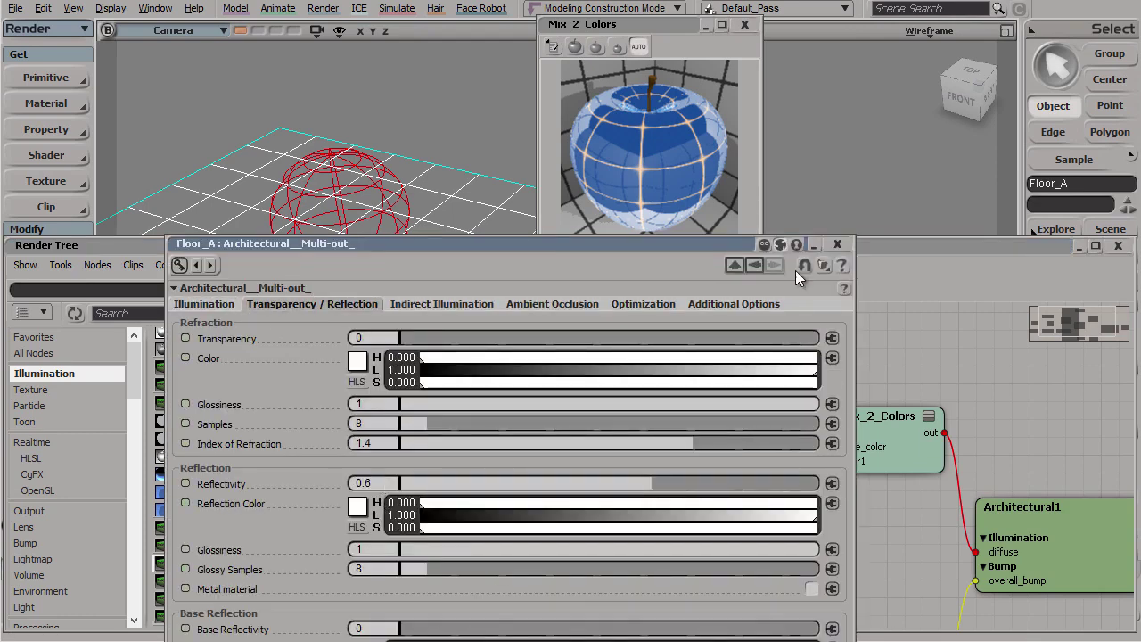
double_click(711, 244)
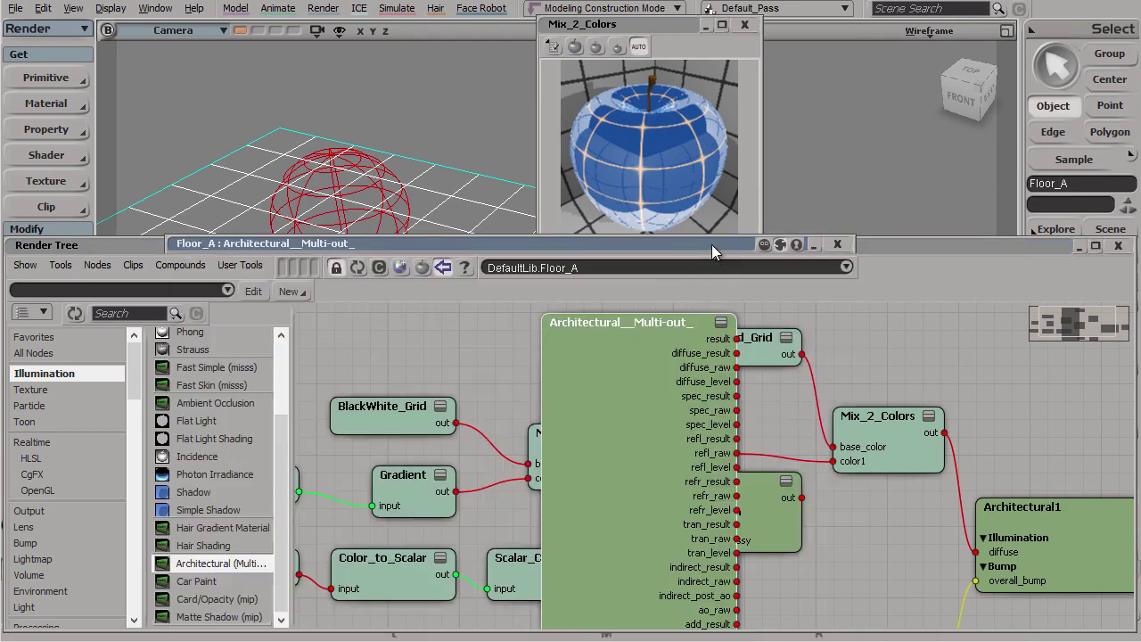
Collapse the Render Tree window and start the render region in the camera view.
key("a")
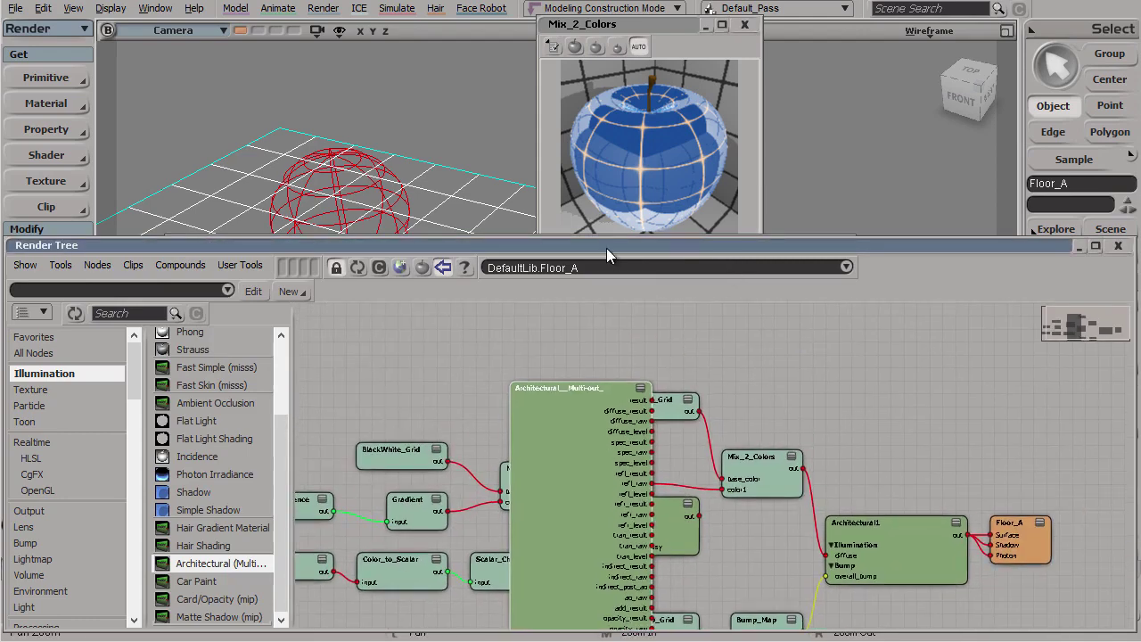
double_click(604, 249)
key("q")
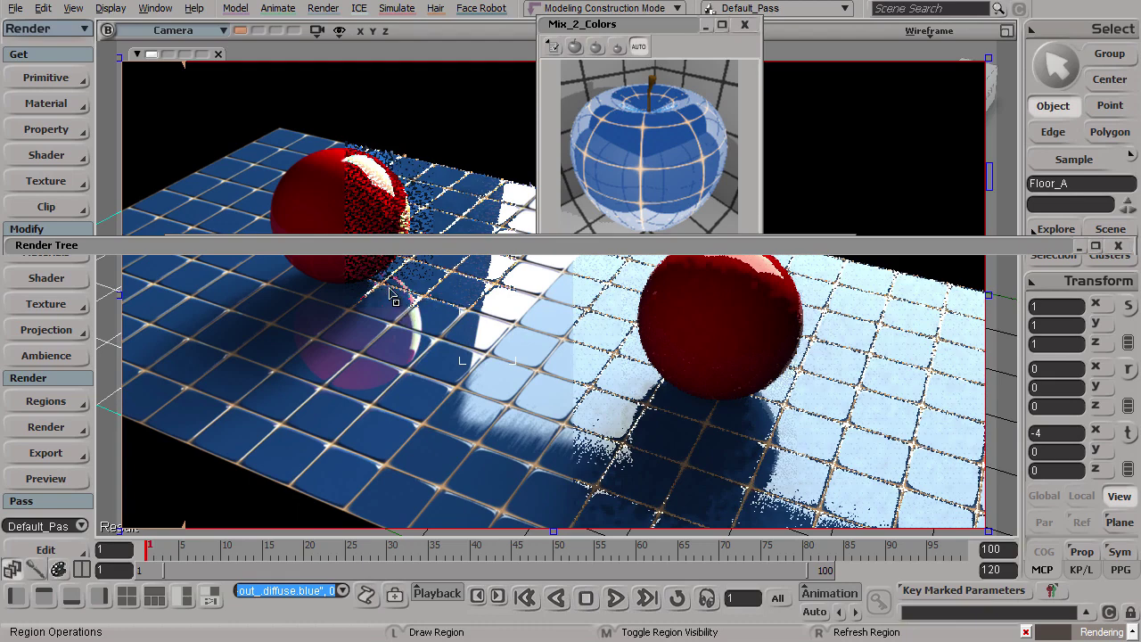
Review the scene's objects in the Explorer and examine the floor reflections in the render region.
left_click(481, 248)
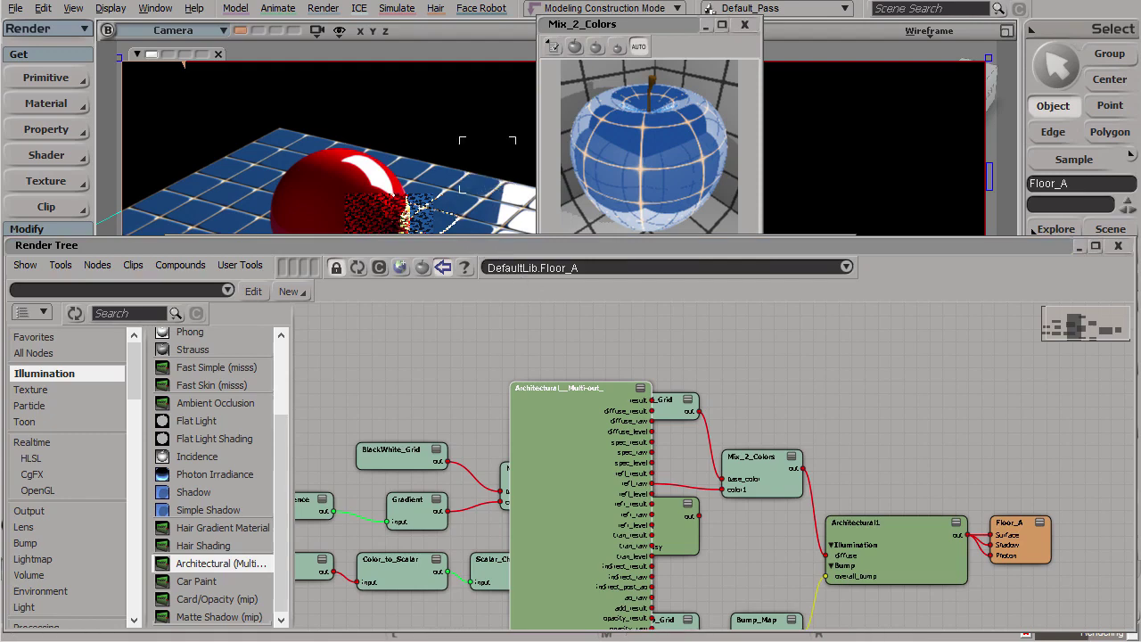
key("8")
left_click_drag(526, 3, 802, 108)
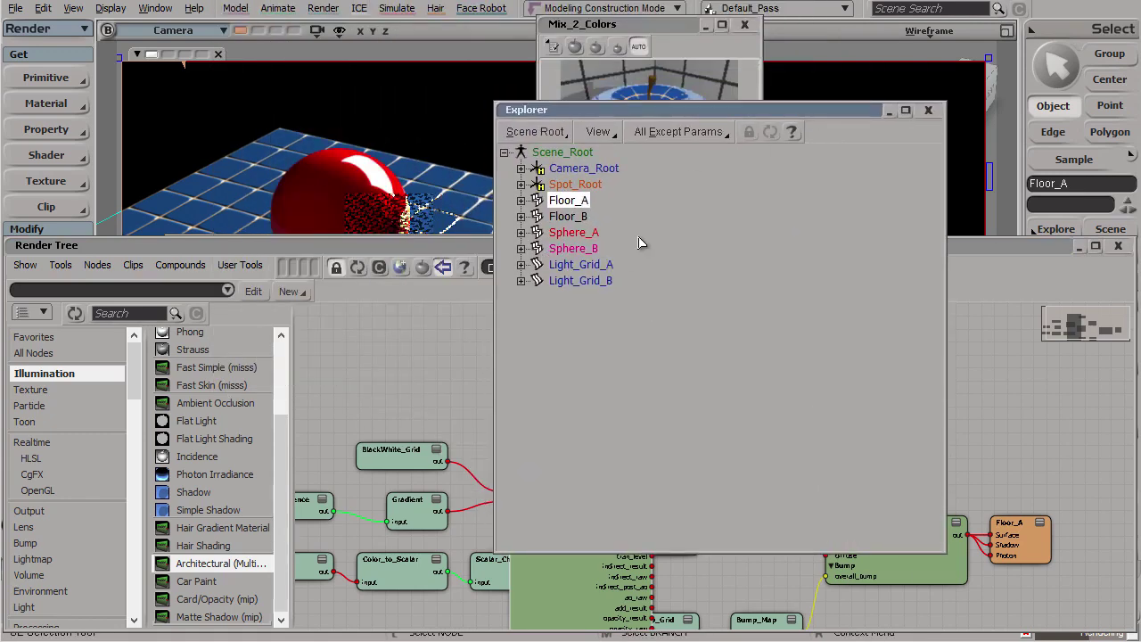
double_click(717, 111)
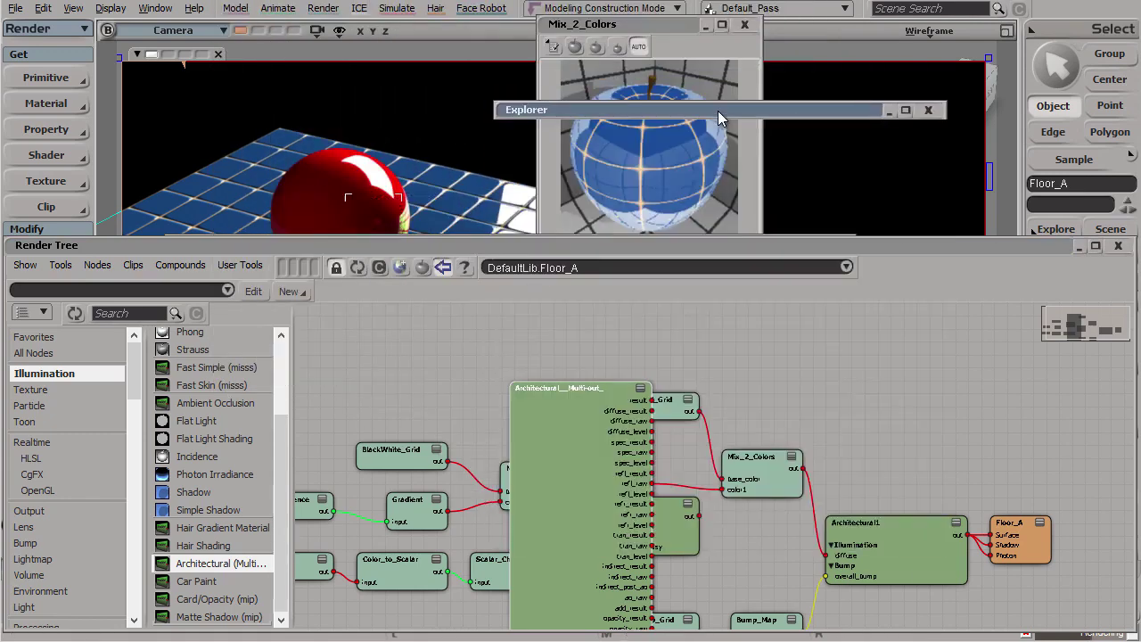
left_click(928, 110)
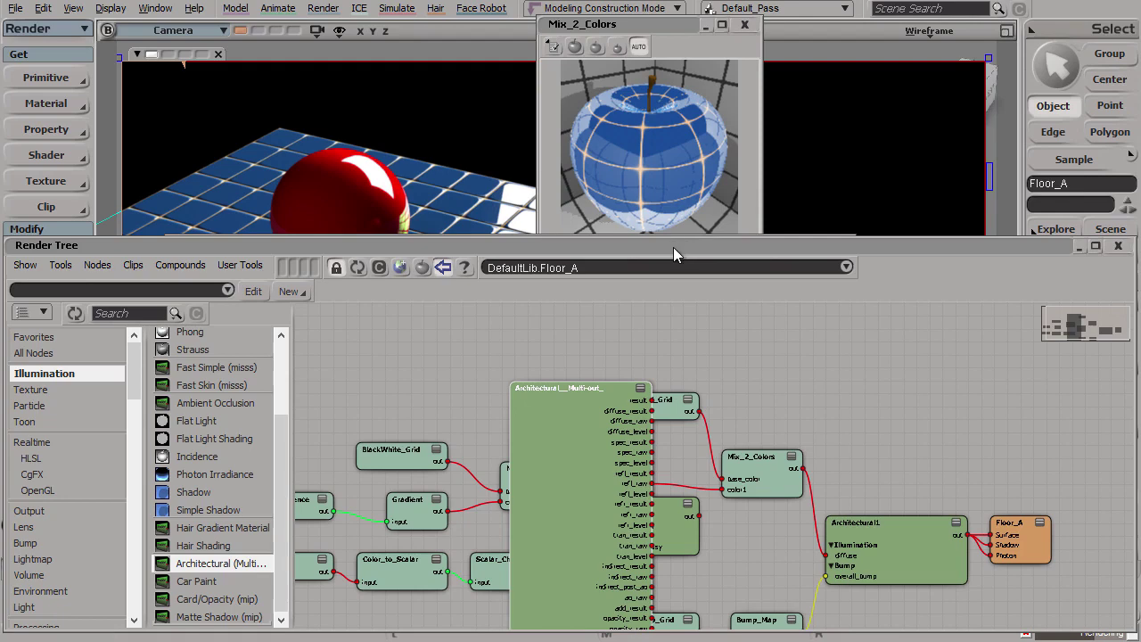
double_click(673, 247)
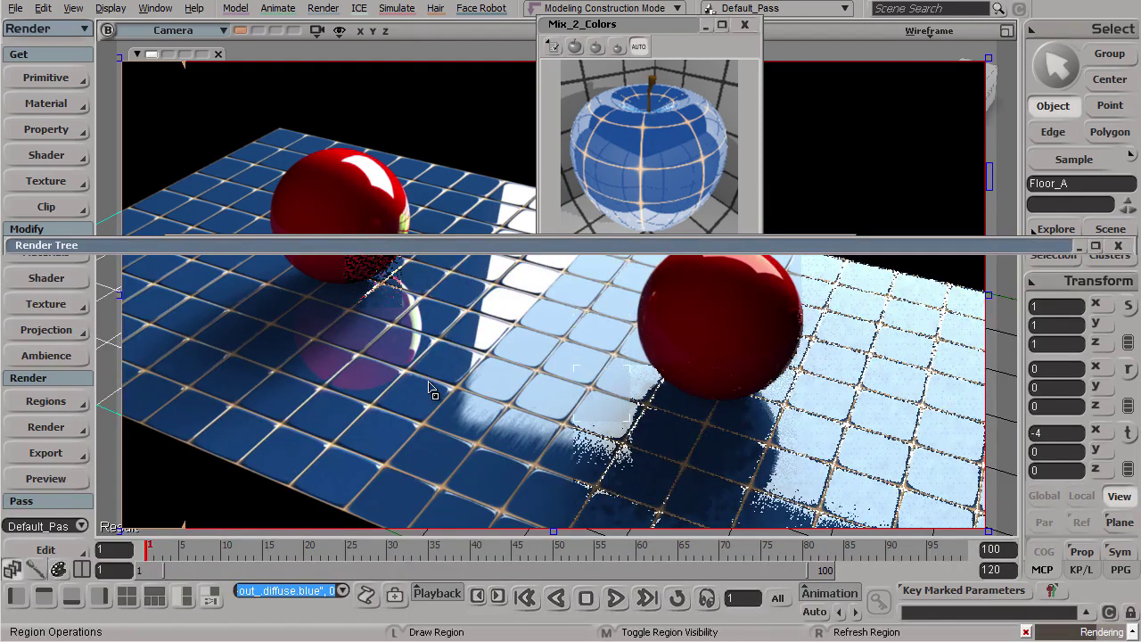
double_click(614, 247)
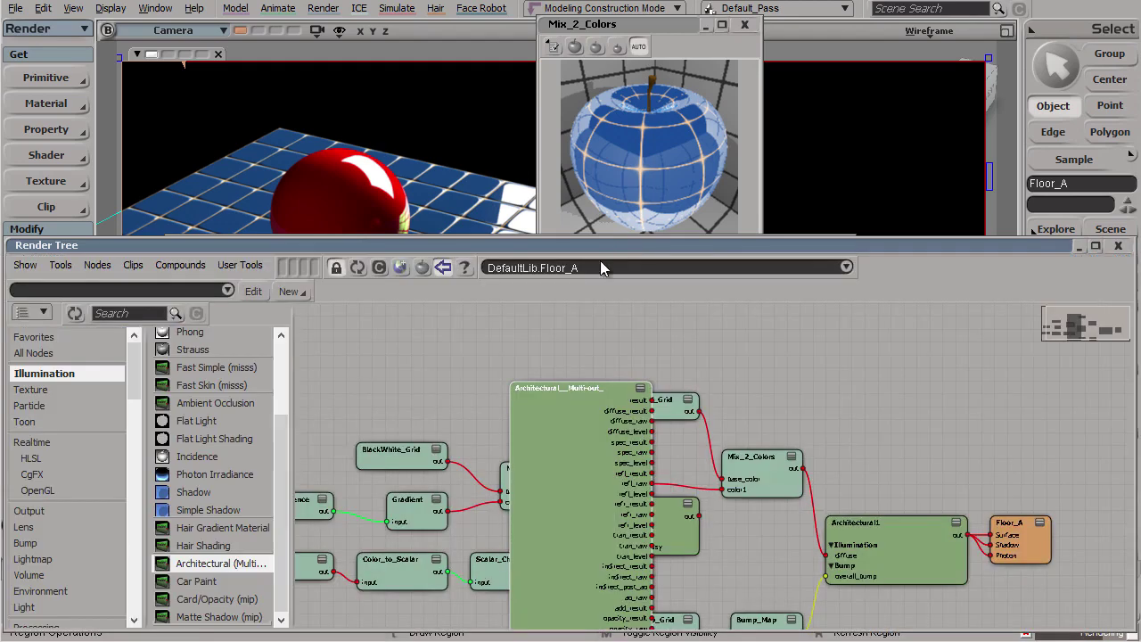
double_click(579, 250)
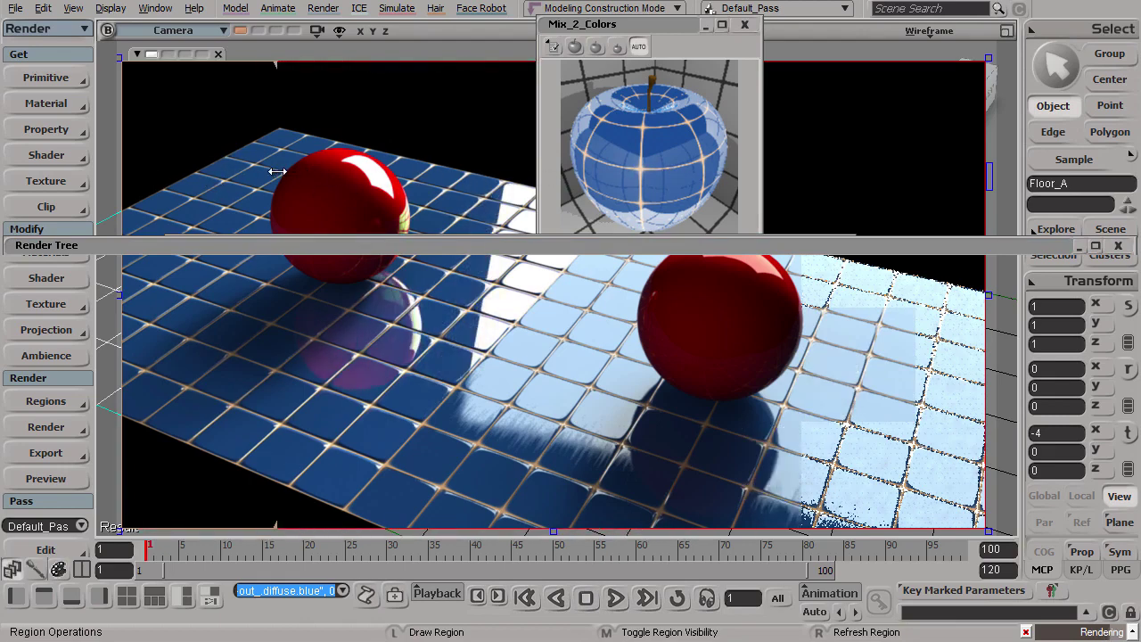
Reopen the Render Tree and move the Architectural (Multi-out) node to the free area beyond Mix_2_Colors.
double_click(489, 242)
left_click_drag(587, 457, 899, 395)
scroll(626, 478, "down", 3)
scroll(668, 449, "up", 5)
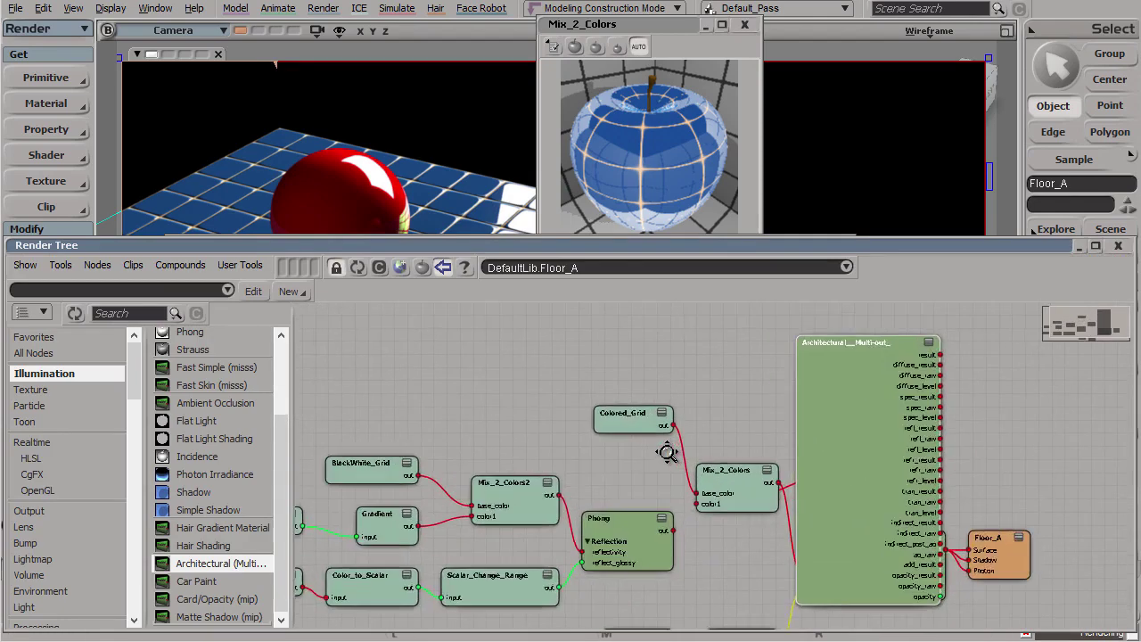
Connect the BlackWhite_Grid output to the refl_color input of the Architectural (Multi-out) node.
left_click_drag(616, 487, 808, 354)
middle_click_drag(369, 333, 416, 366)
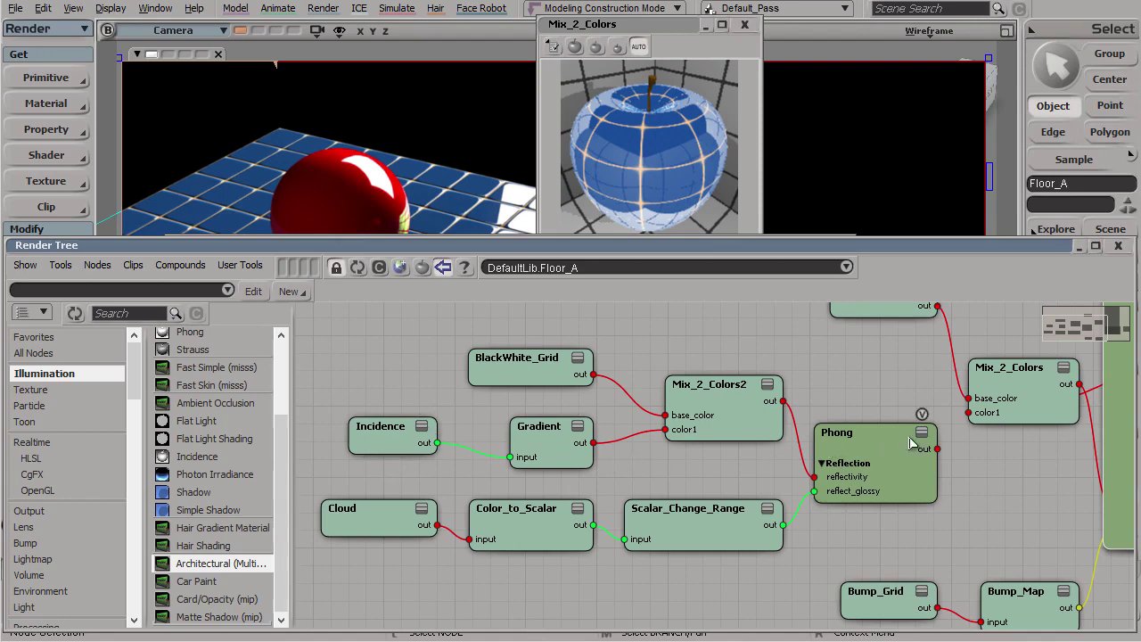
middle_click_drag(861, 391, 642, 504)
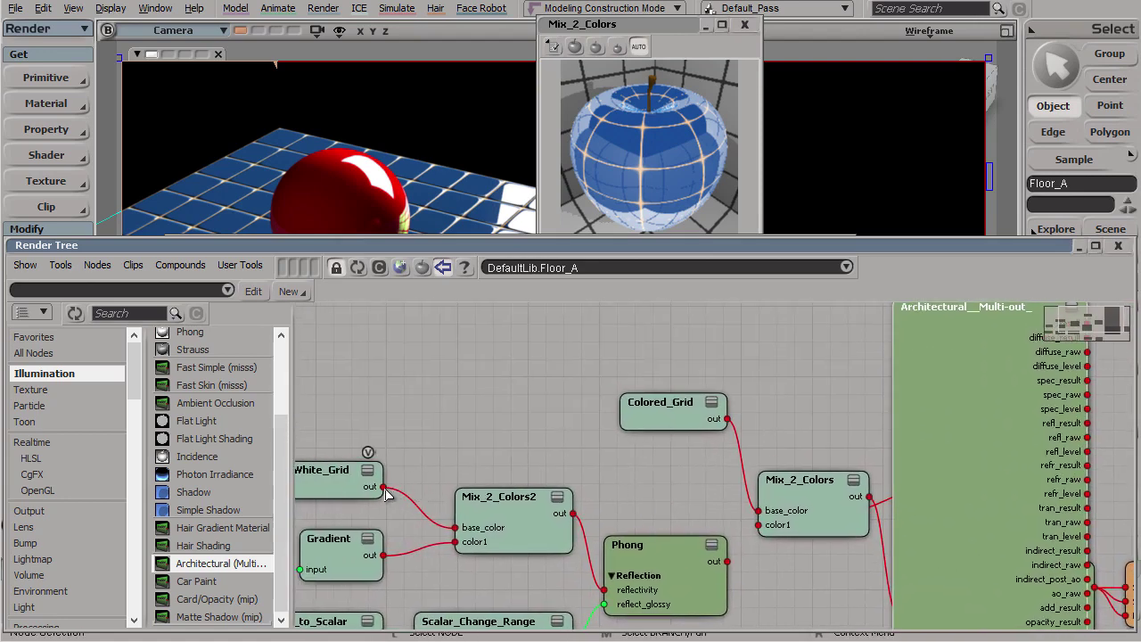
left_click_drag(382, 487, 1052, 520)
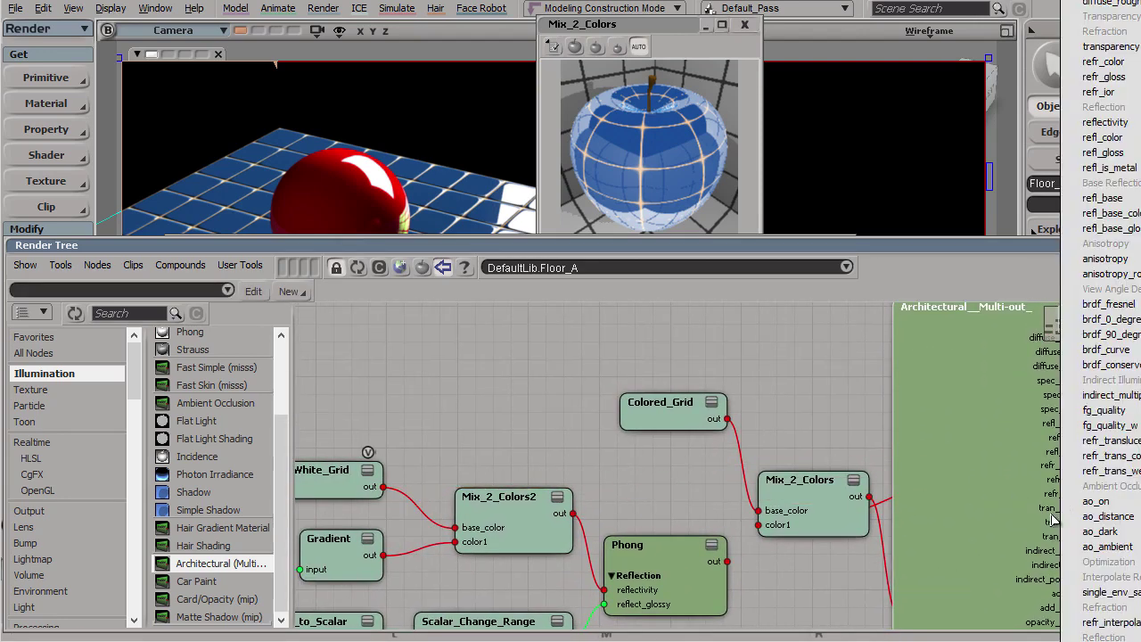
left_click(1128, 140)
Examine the floor tiles' reflections in the camera view's render region.
double_click(727, 247)
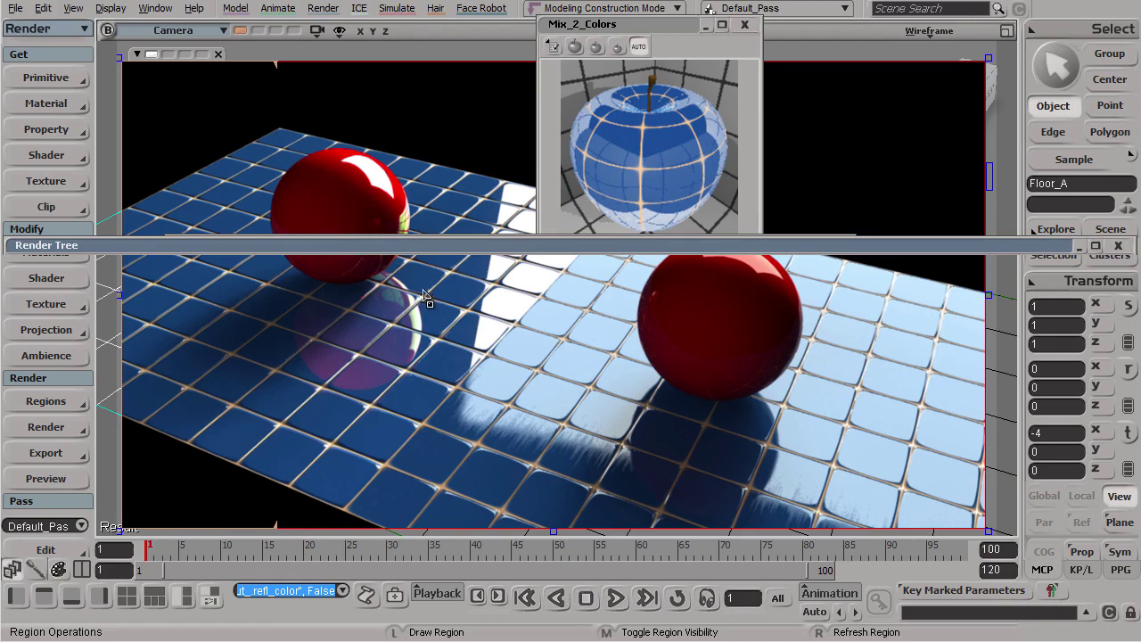
double_click(627, 244)
double_click(584, 247)
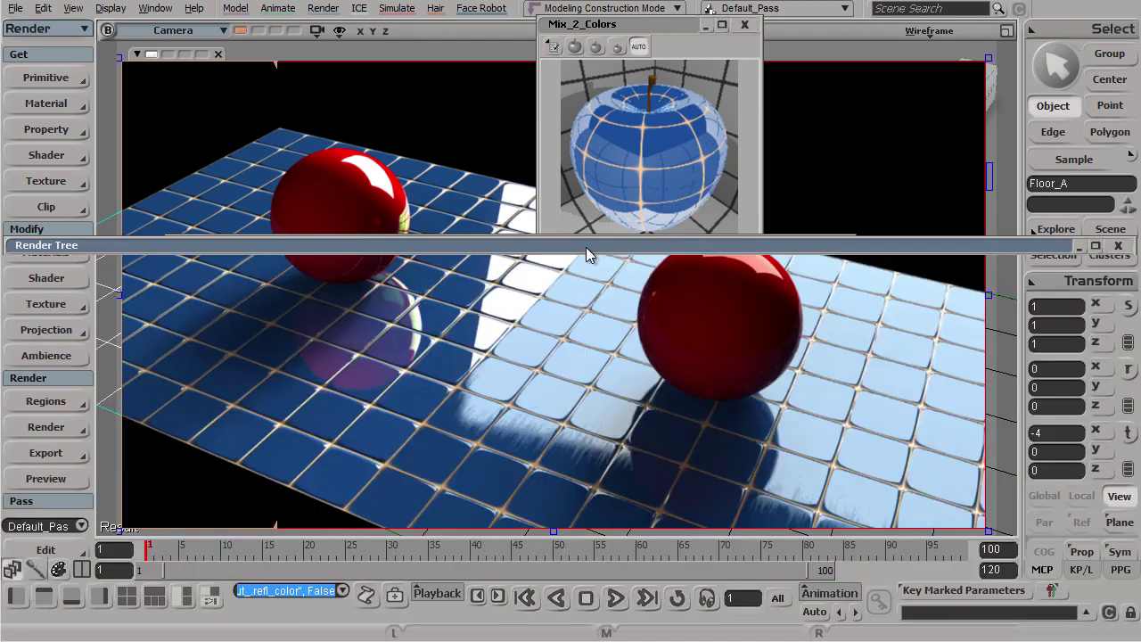
Connect the Color_to_Scalar output to the refl_gloss input of the Architectural (Multi-out) node.
double_click(585, 247)
key("z")
left_click_drag(790, 426, 943, 376)
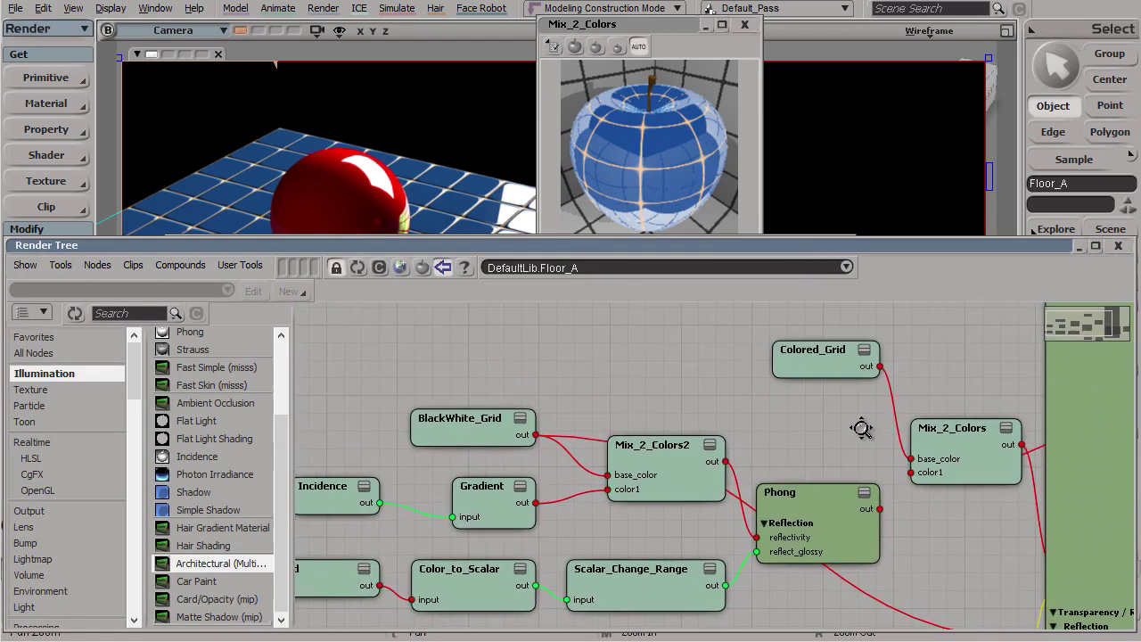
left_click_drag(545, 511, 702, 474)
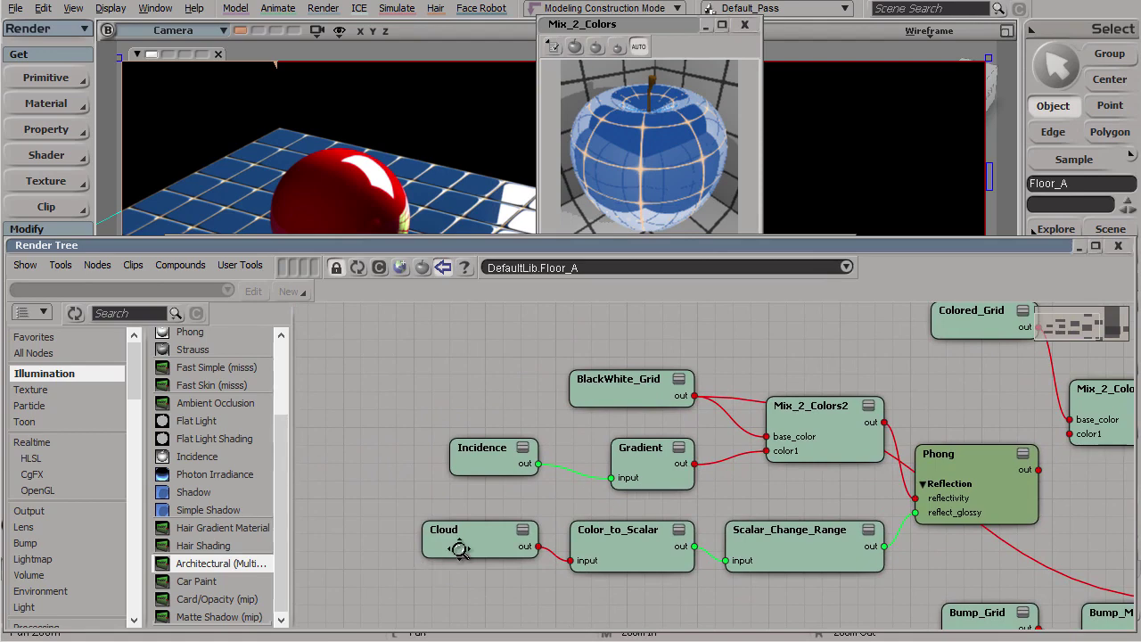
left_click_drag(861, 502, 725, 499)
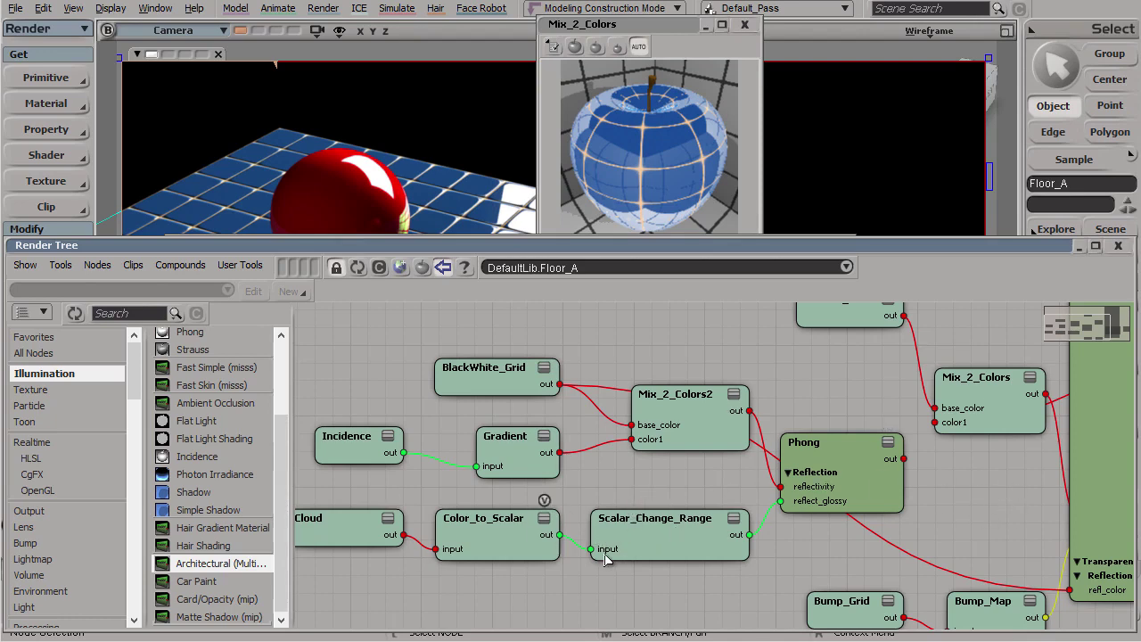
left_click_drag(743, 506, 555, 501)
left_click_drag(370, 529, 1027, 590)
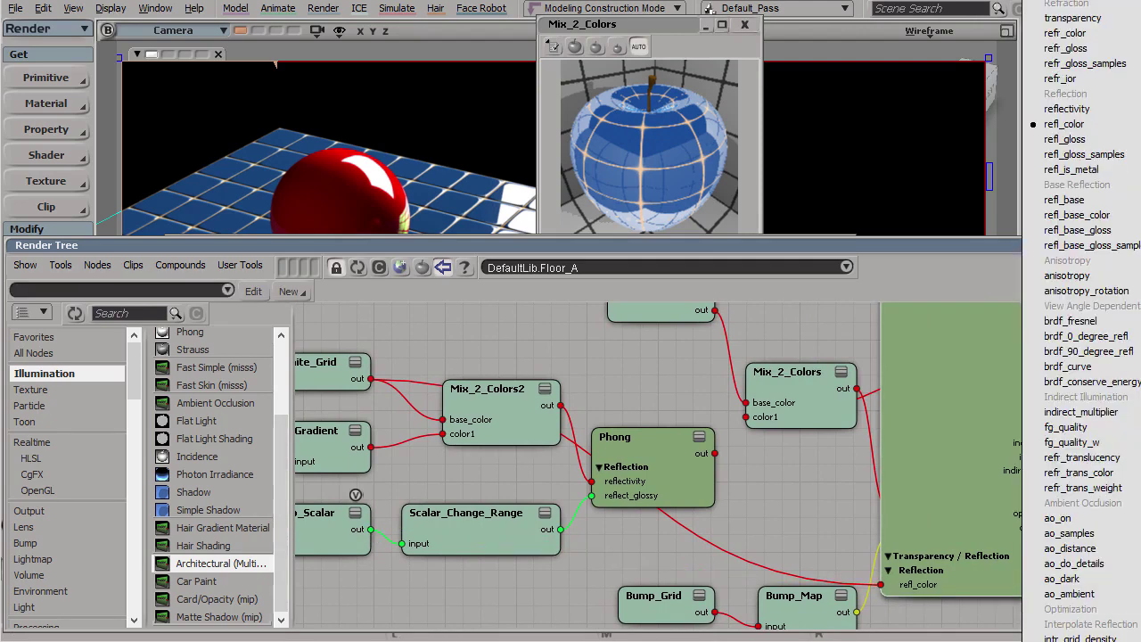
left_click(1097, 145)
Set the reflection Glossy Samples of the Architectural (Multi-out) node to 16.
middle_click_drag(825, 351, 639, 507)
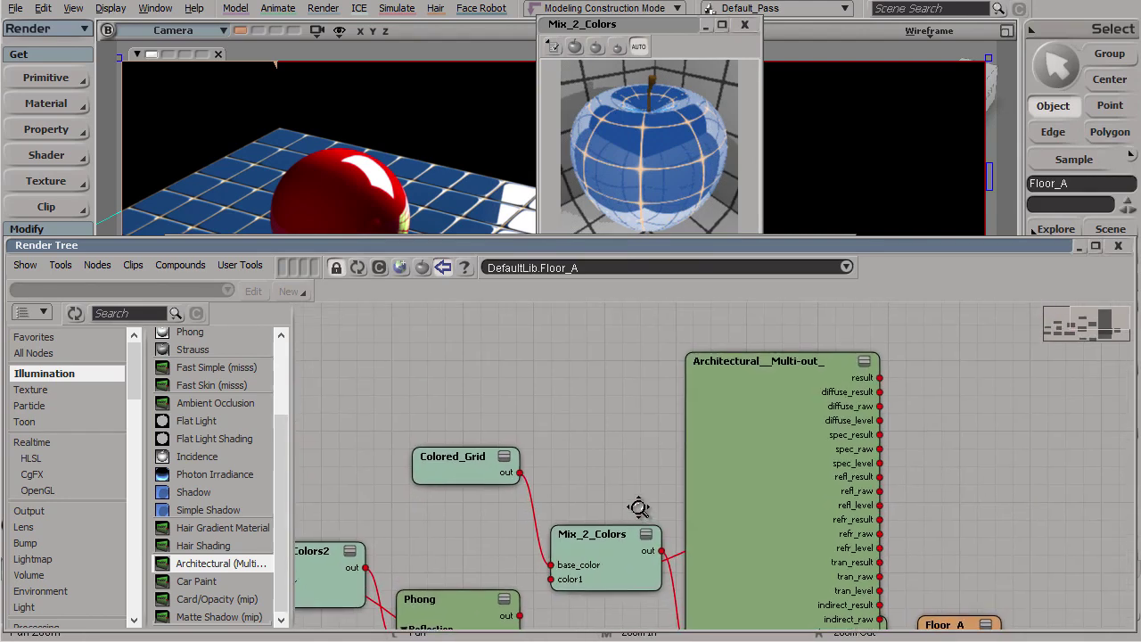
double_click(789, 446)
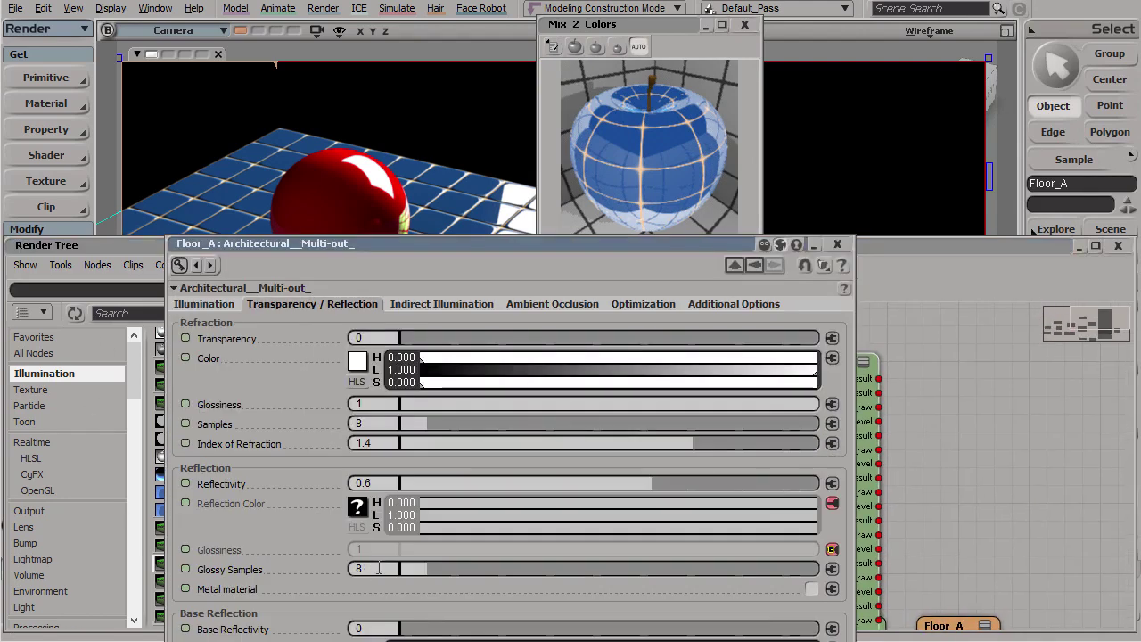
type("16")
key("Return")
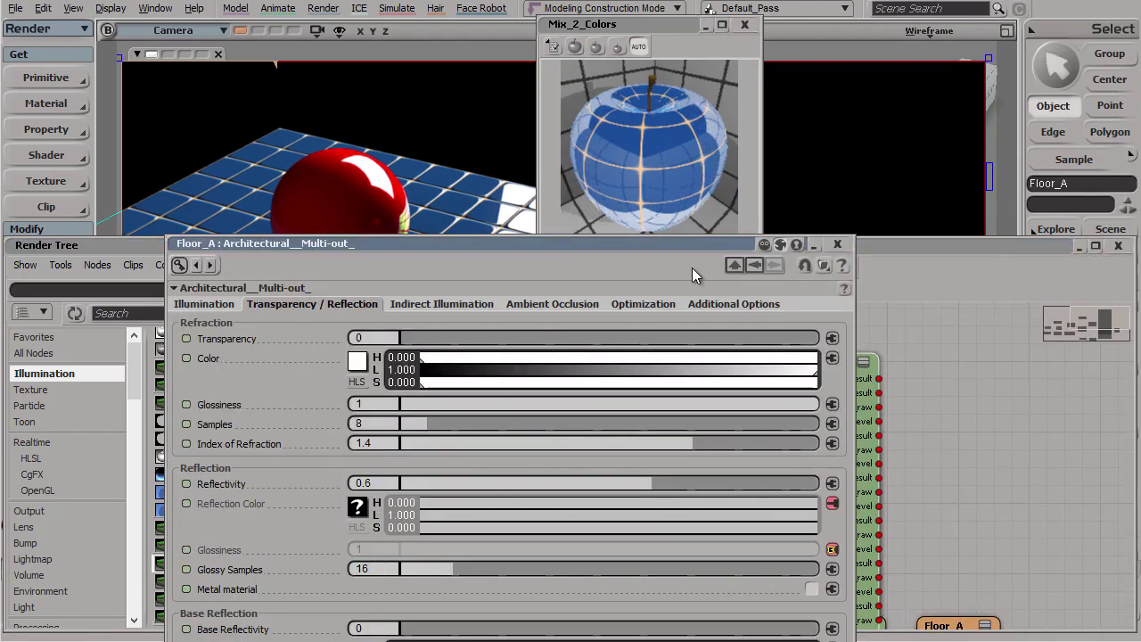
left_click(836, 245)
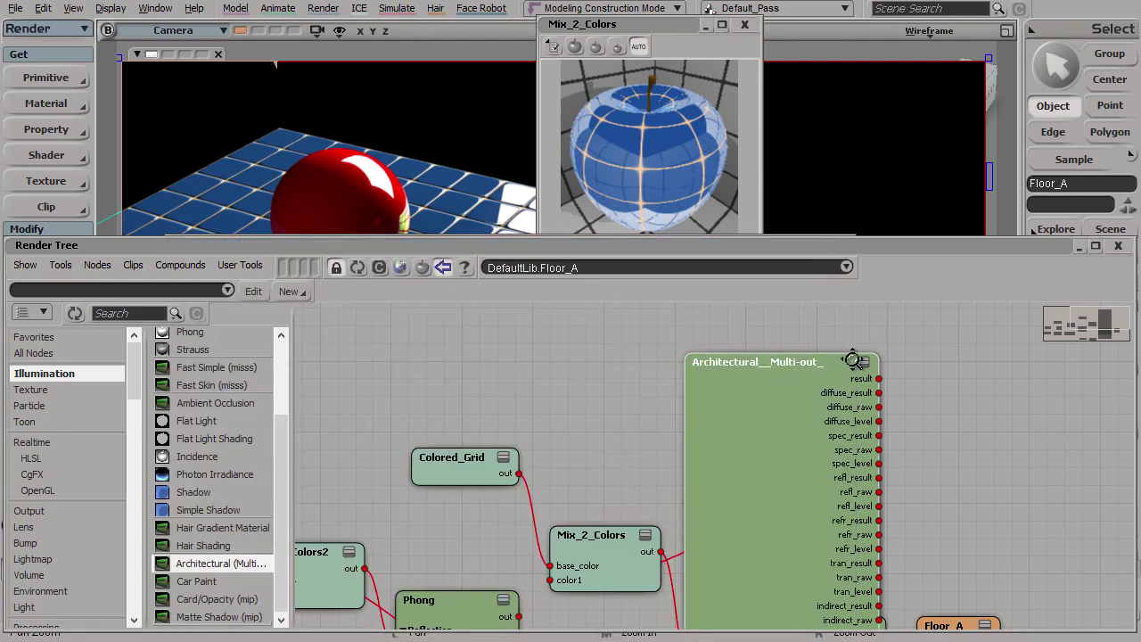
Collapse the Architectural (Multi-out) node and automatically rearrange the render tree.
left_click(864, 366)
left_click(720, 340)
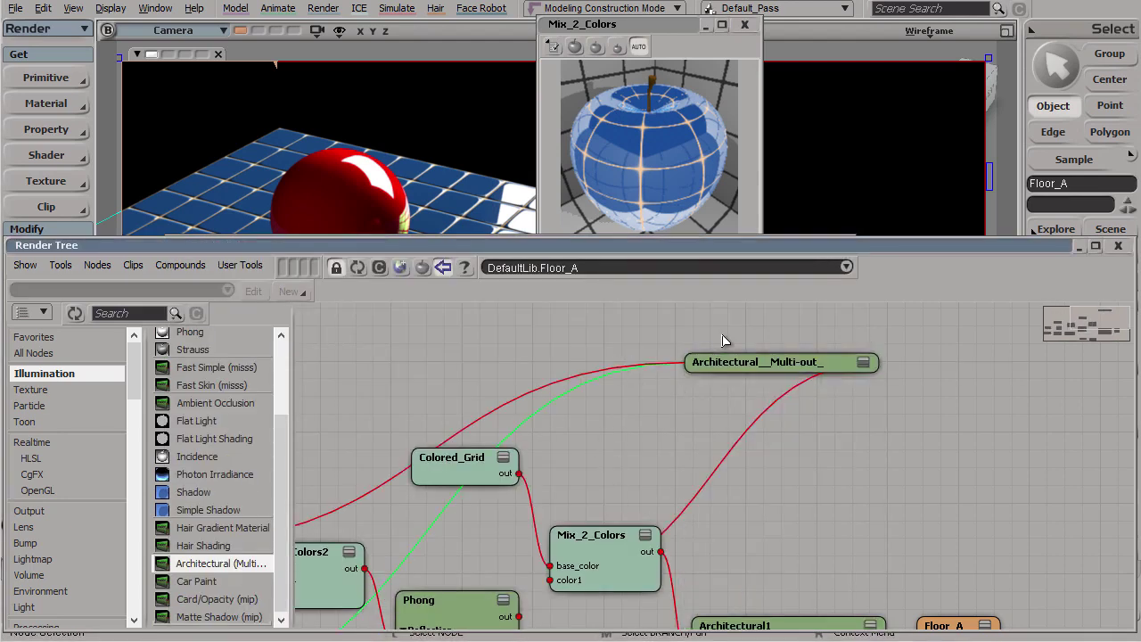
key("ctrl+r")
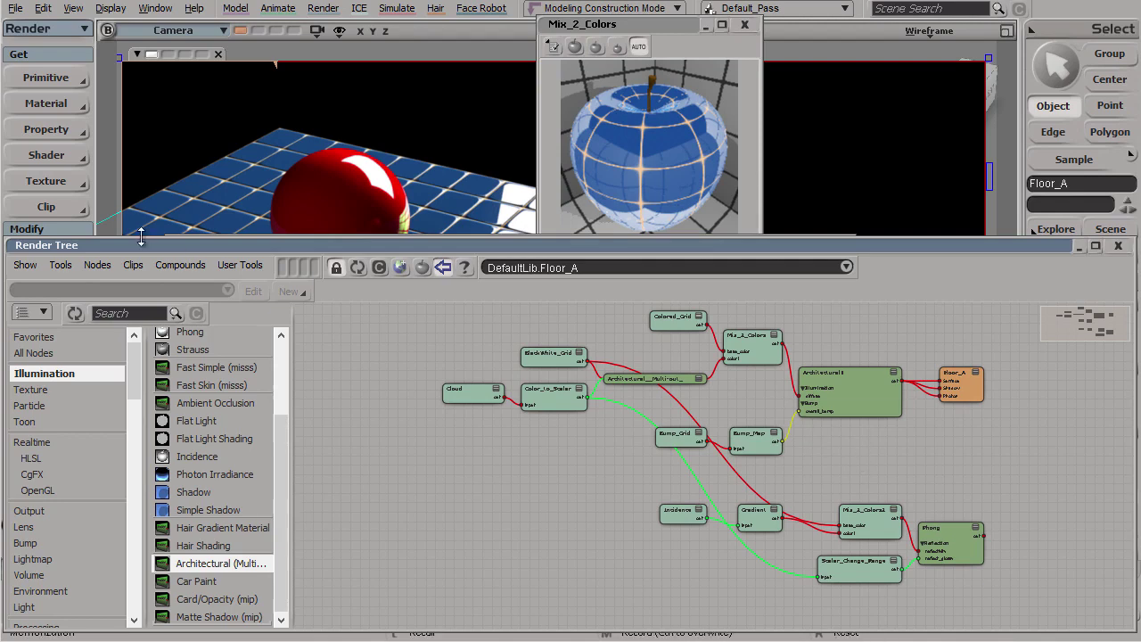
Delete the disconnected Phong branch and show the Architectural1 node in the shader ball preview.
key("Delete")
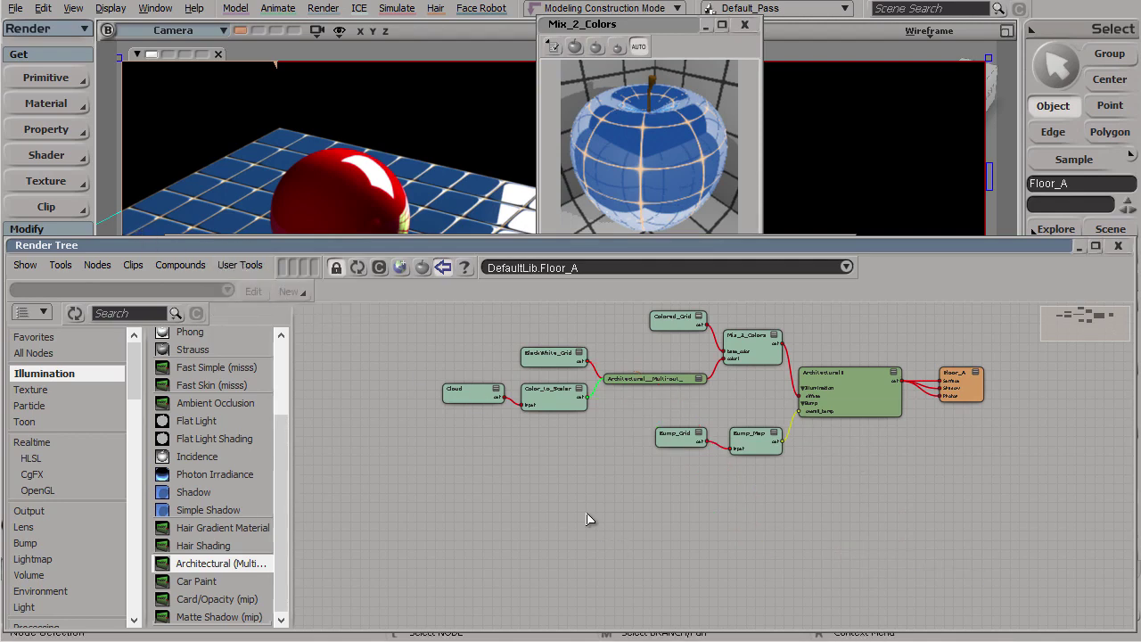
key("z")
middle_click(603, 465)
left_click_drag(624, 462, 632, 586)
left_click_drag(901, 475, 839, 507)
left_click(1094, 451)
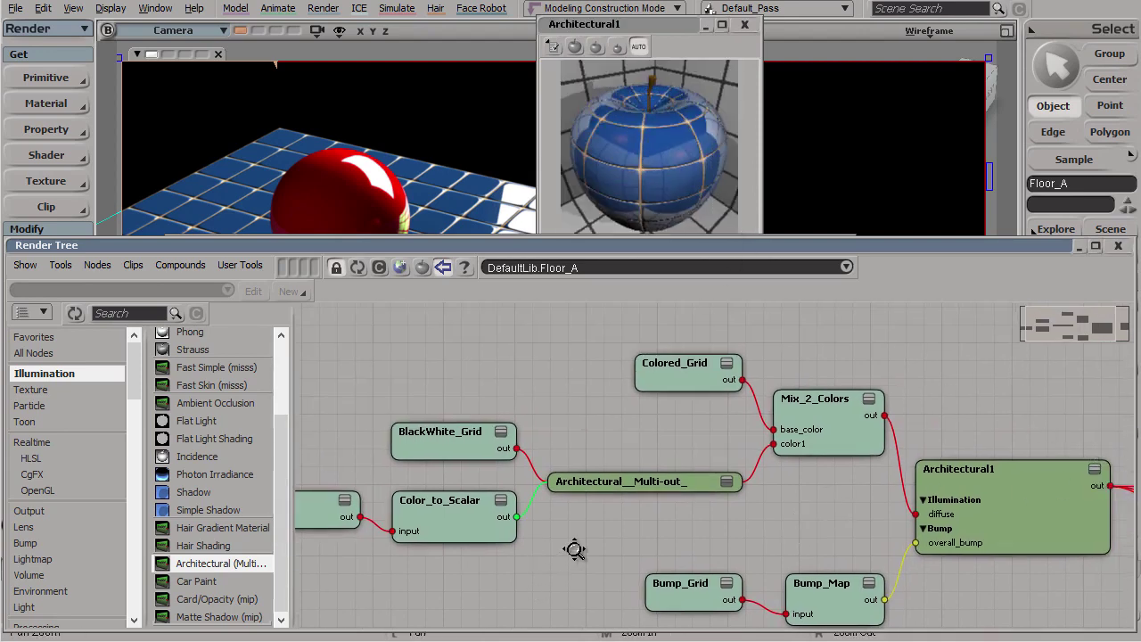
middle_click_drag(576, 547, 718, 538)
Clear the camera view by closing the Render Tree and the Architectural (Multi-out) property editor while the render region refreshes.
double_click(709, 244)
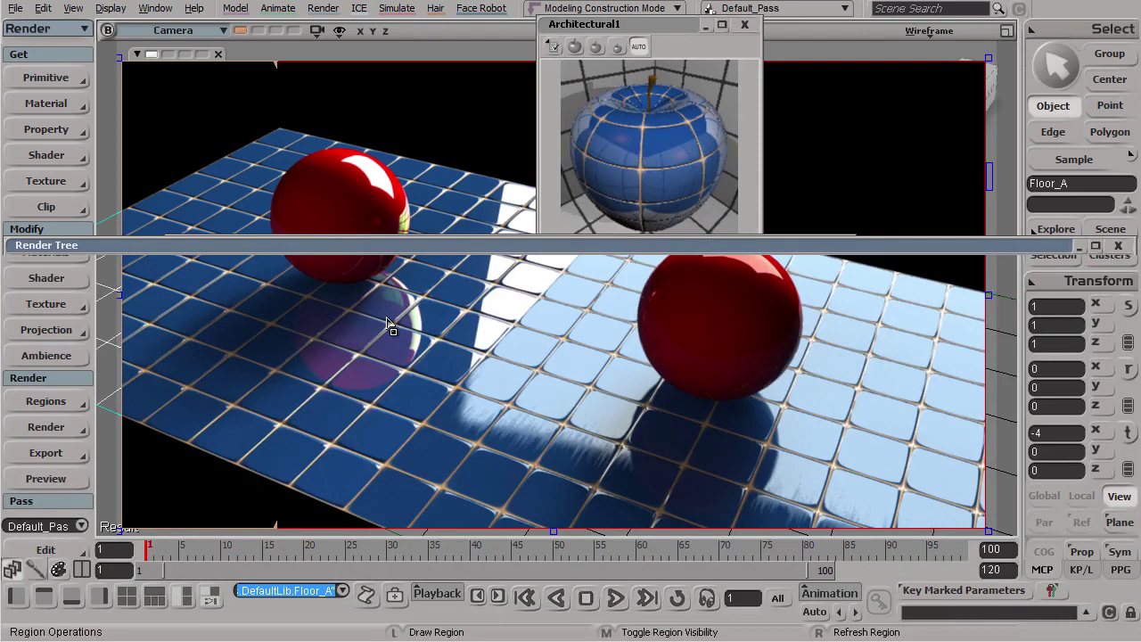
key("space")
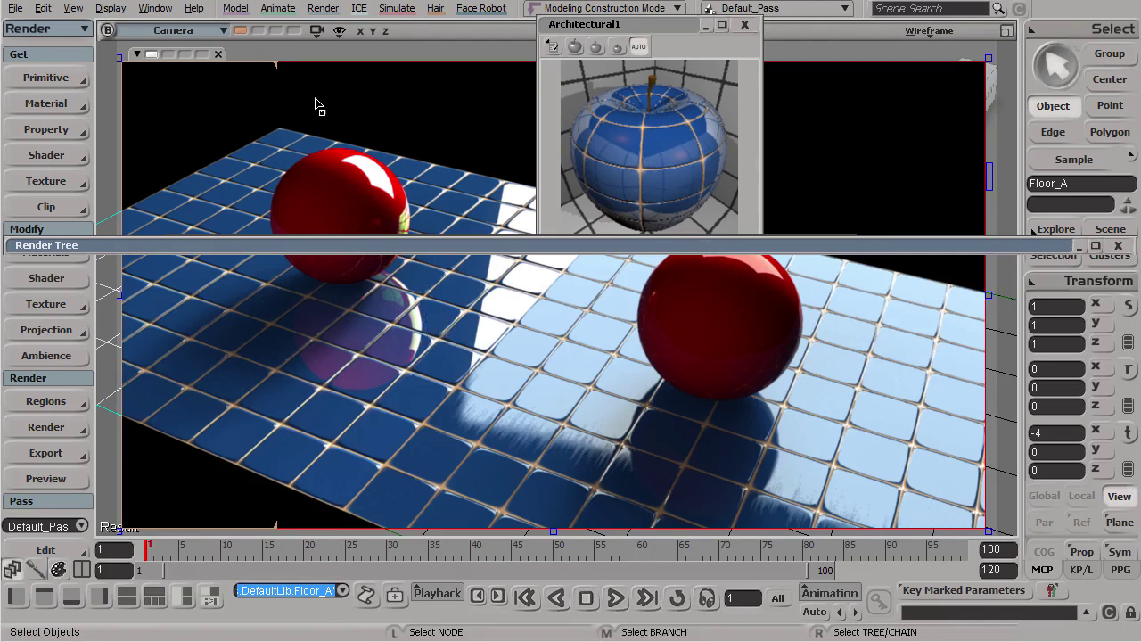
key("q")
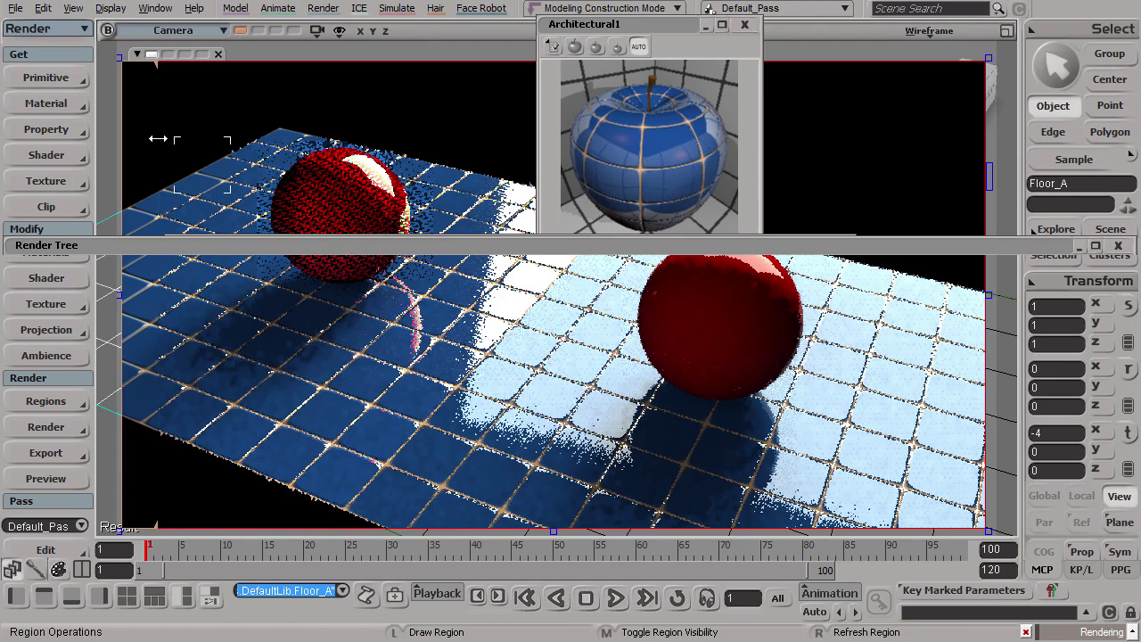
left_click(1118, 246)
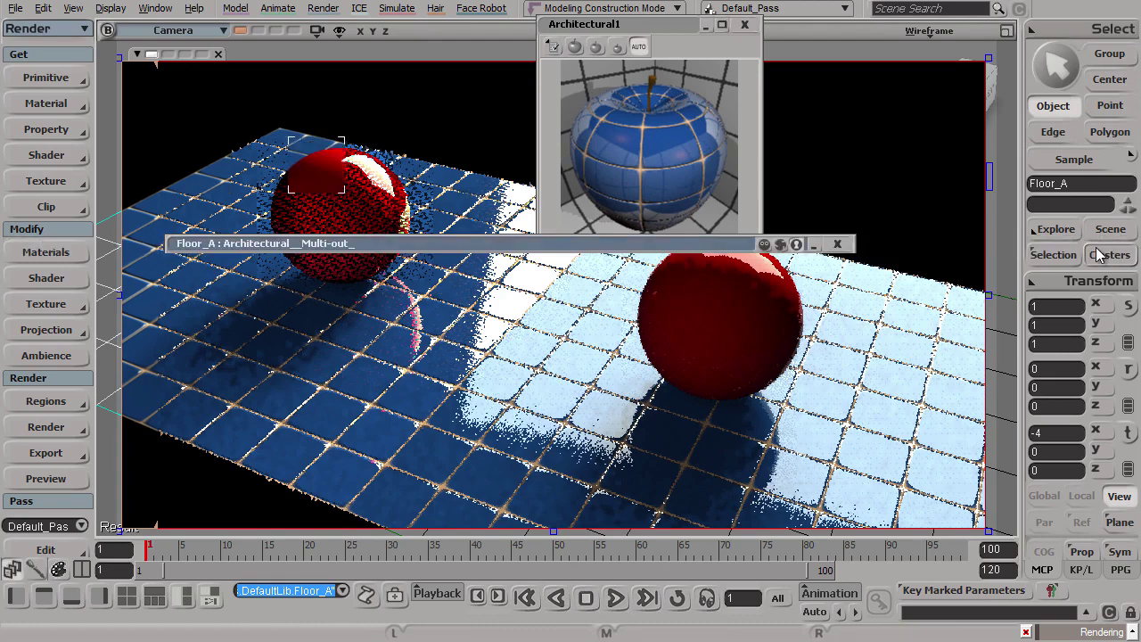
left_click(837, 244)
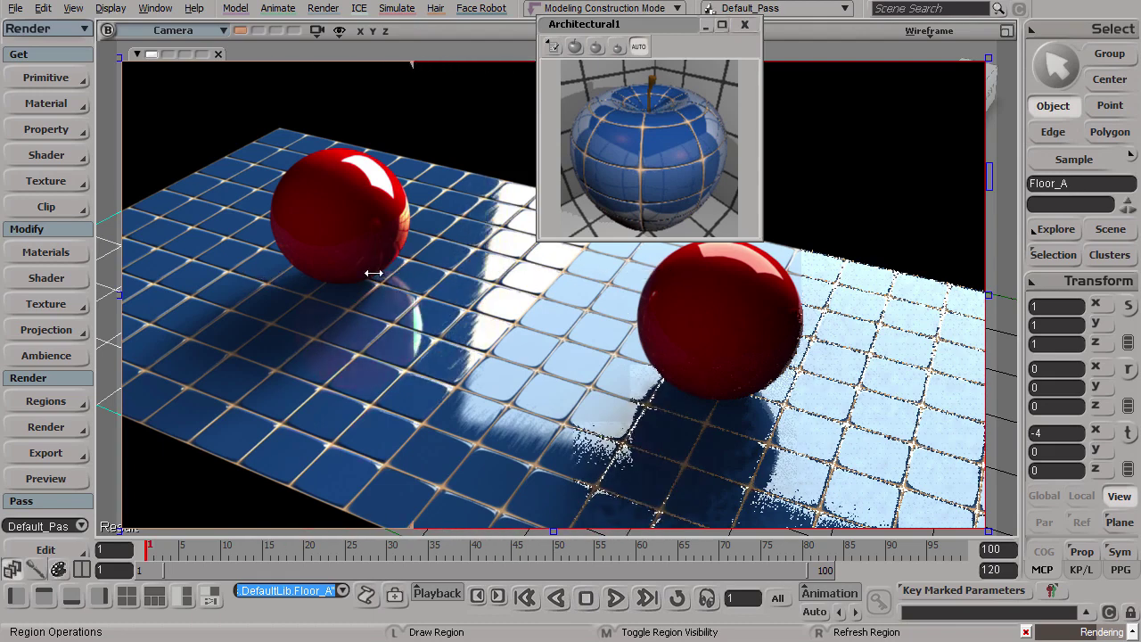
Compare the new floor reflections in the render region with the stored render, around the first red sphere.
left_click_drag(505, 269, 513, 300)
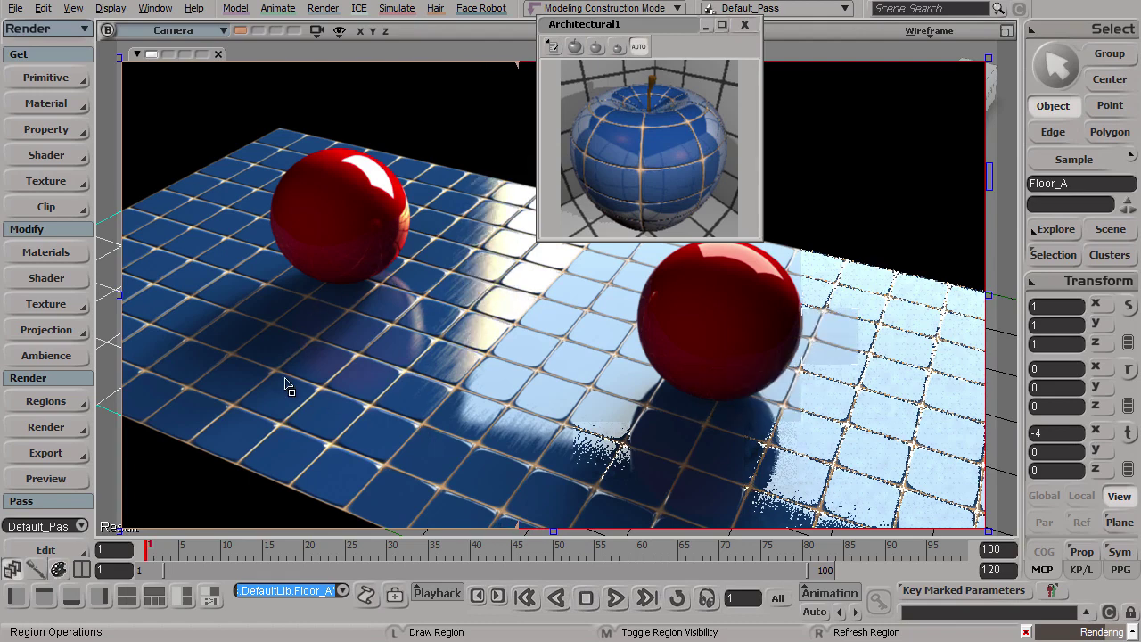
left_click_drag(517, 318, 261, 315)
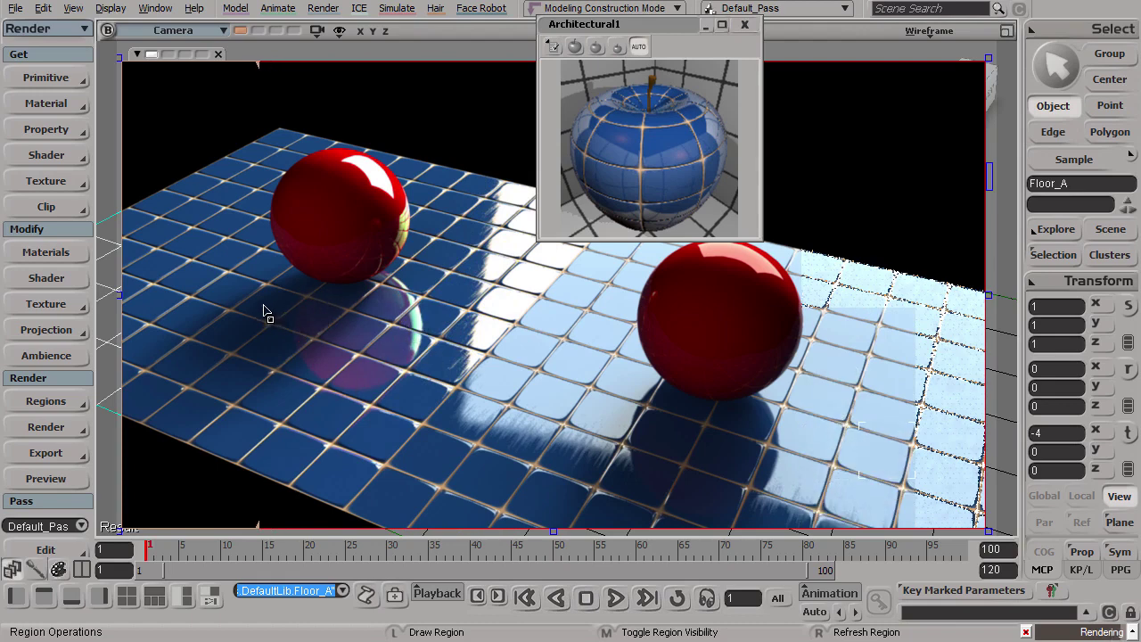
left_click_drag(264, 307, 301, 328)
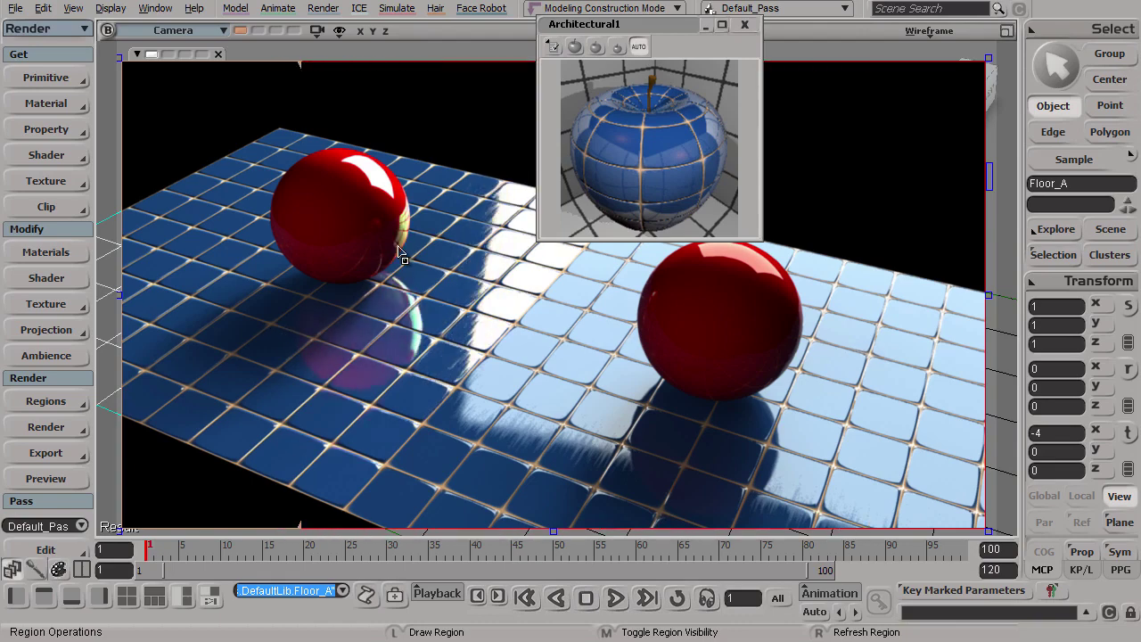
Reopen the Render Tree, expand the Architectural (Multi-out) node and connect its refl_result output to the color1 input of Mix_2_Colors.
key("7")
scroll(667, 463, "up", 2)
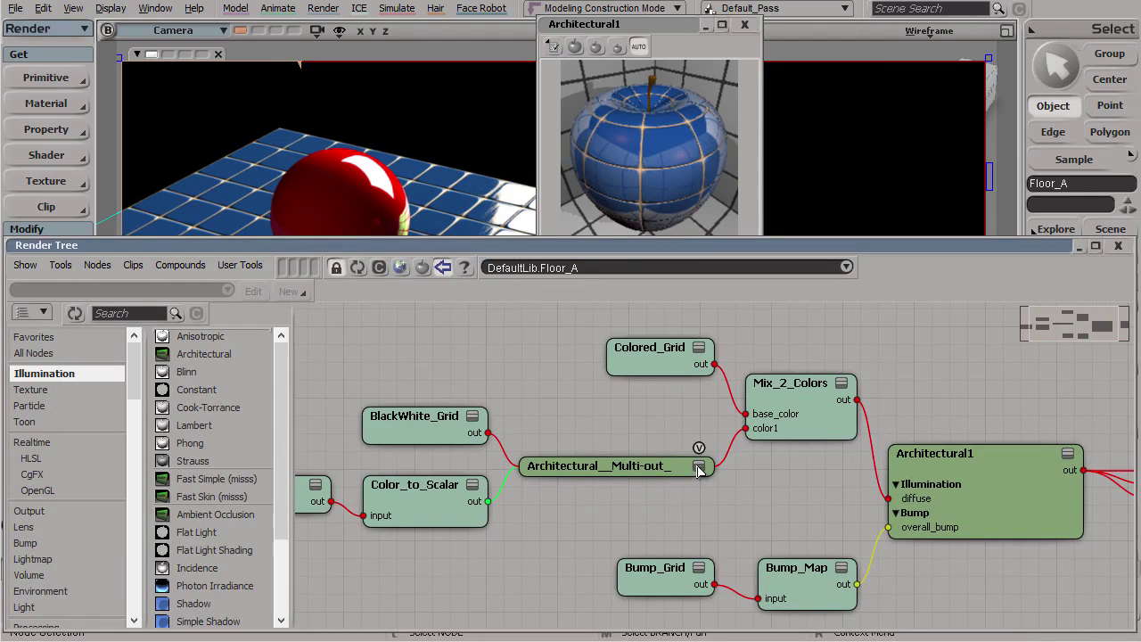
left_click(699, 465)
middle_click_drag(672, 533, 581, 434)
left_click_drag(590, 445, 572, 384)
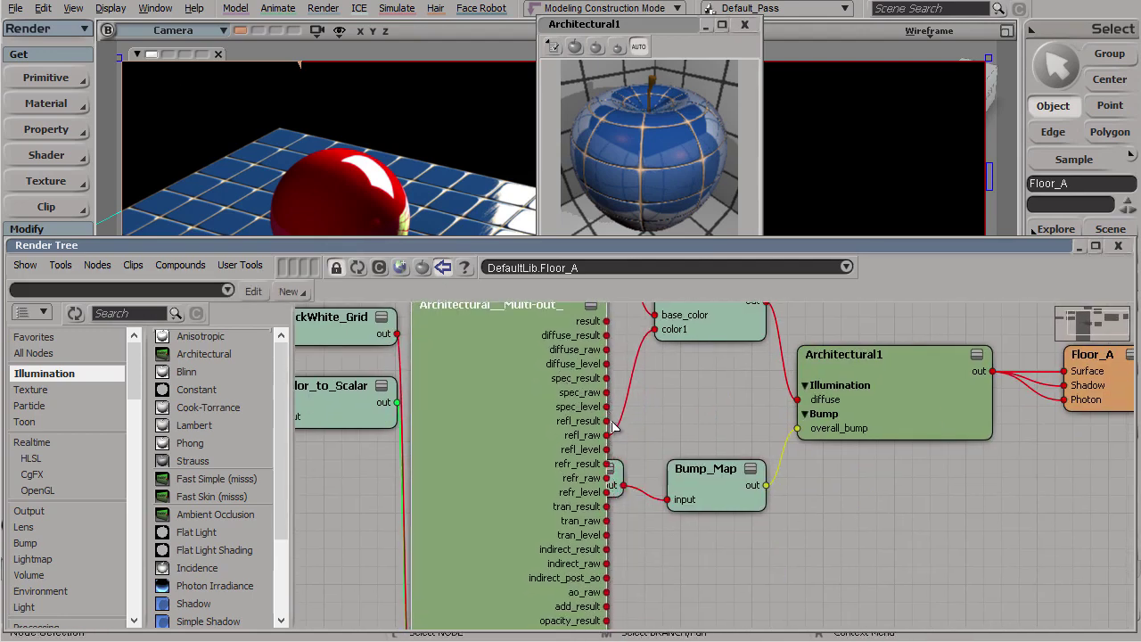
left_click_drag(607, 421, 708, 327)
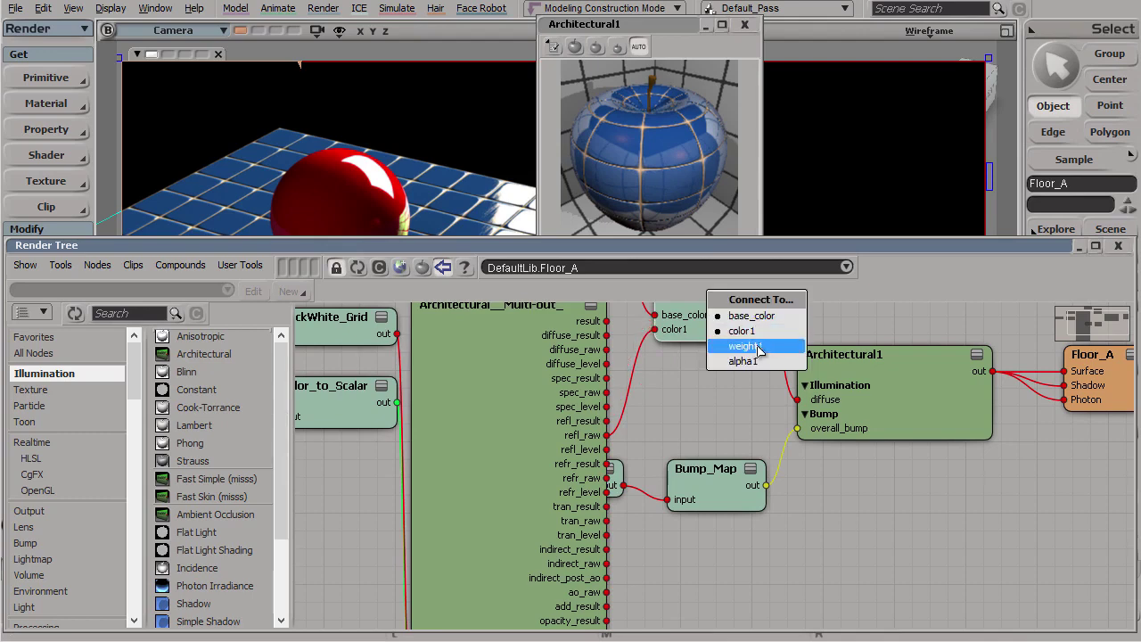
left_click(758, 345)
Store the current render in the region's second memo slot and compare it with the updating floor reflections.
double_click(676, 247)
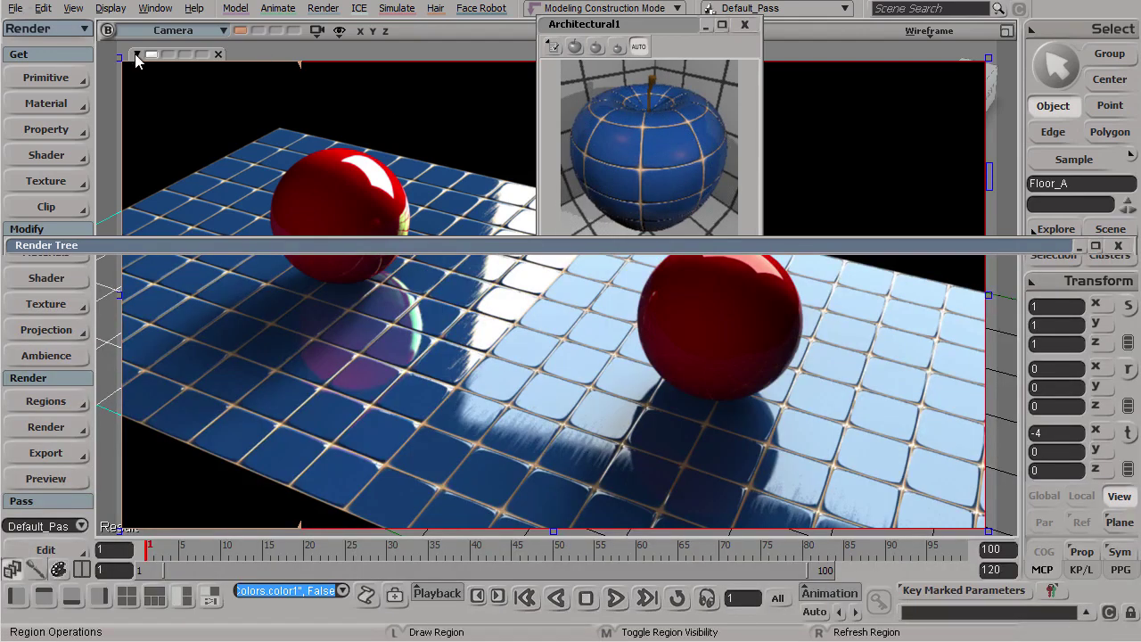
middle_click(164, 54)
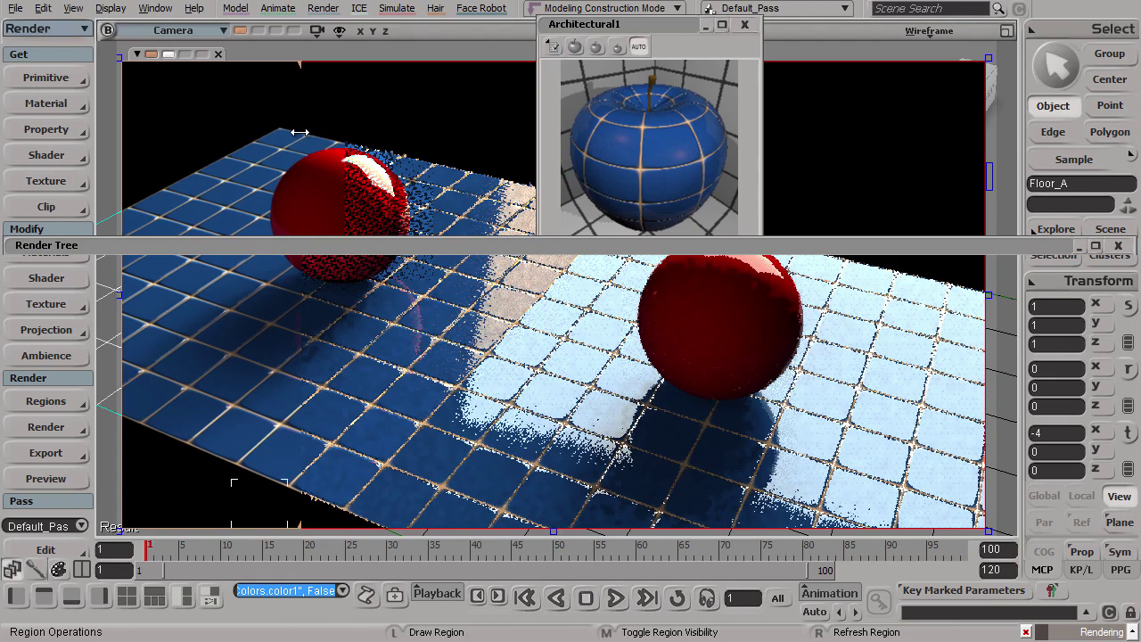
mouse_move(300, 132)
left_mouse_down()
mouse_move(481, 164)
mouse_move(741, 185)
mouse_move(203, 180)
mouse_move(798, 225)
mouse_move(176, 179)
mouse_move(204, 178)
left_mouse_up()
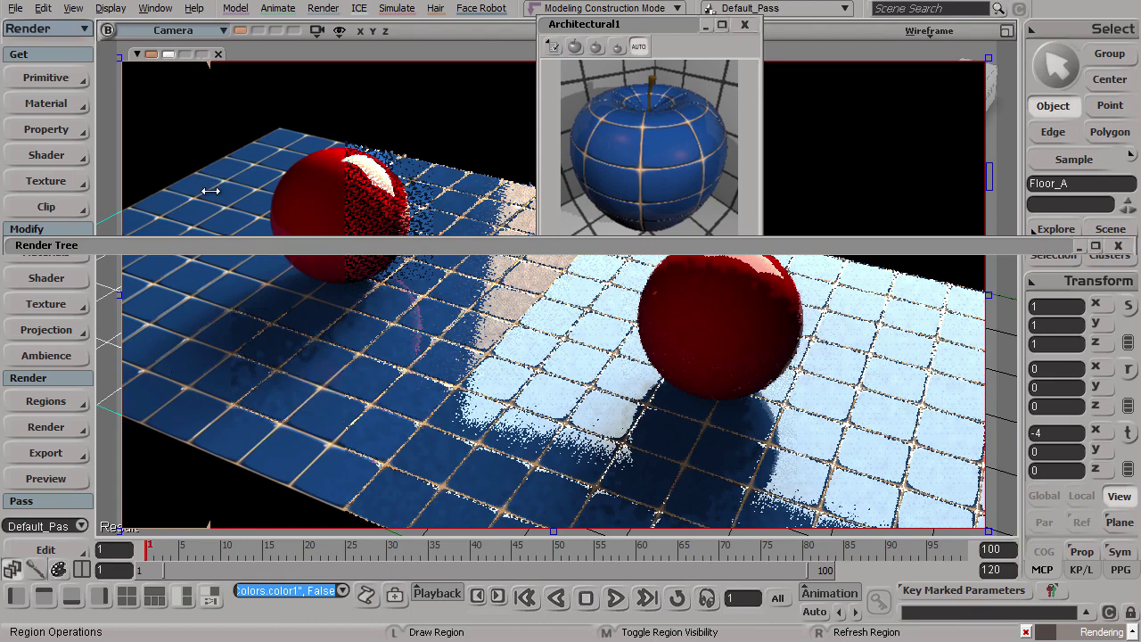
left_click_drag(218, 188, 240, 183)
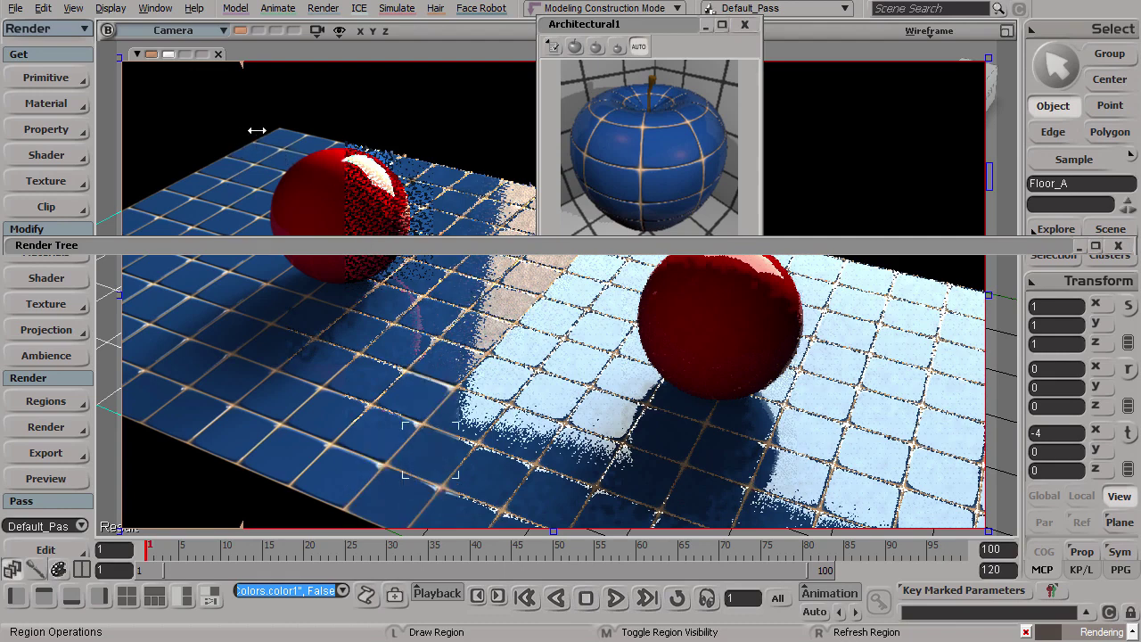
mouse_move(256, 131)
left_mouse_down()
mouse_move(561, 156)
mouse_move(233, 164)
mouse_move(487, 178)
mouse_move(272, 184)
left_mouse_up()
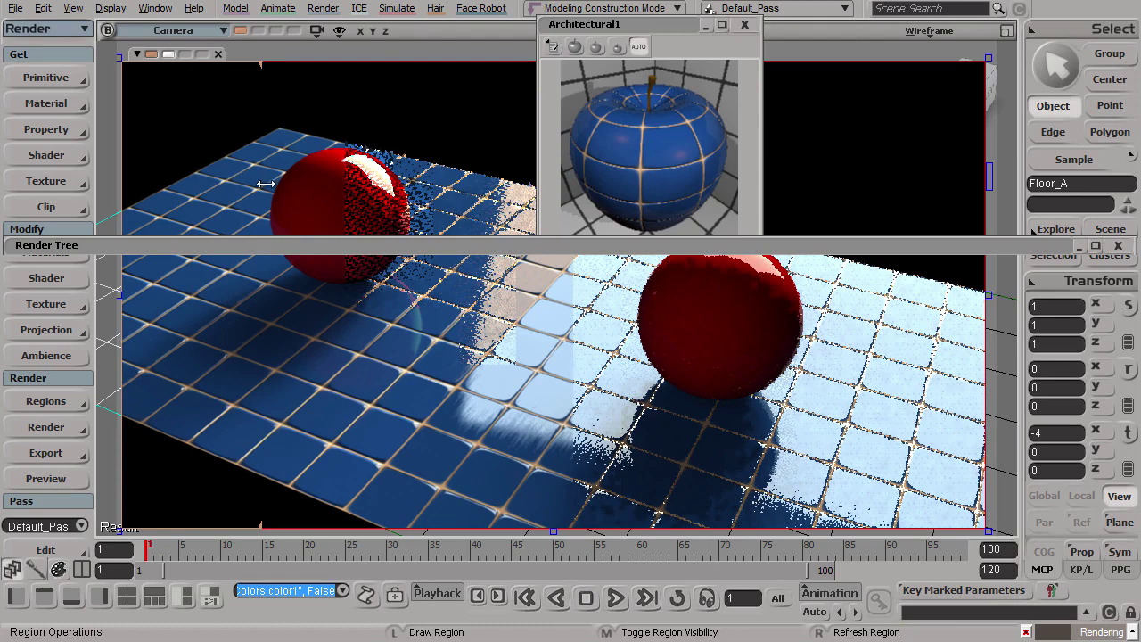
Examine the refl_result connection in the Render Tree alongside the floor reflections in the render region.
double_click(486, 246)
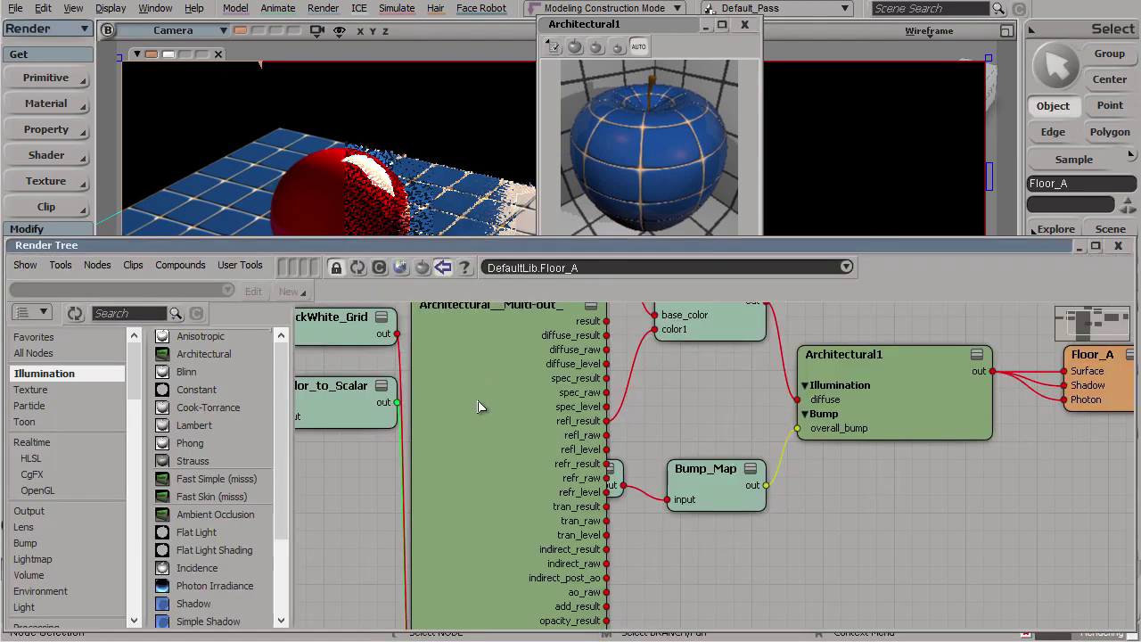
double_click(445, 247)
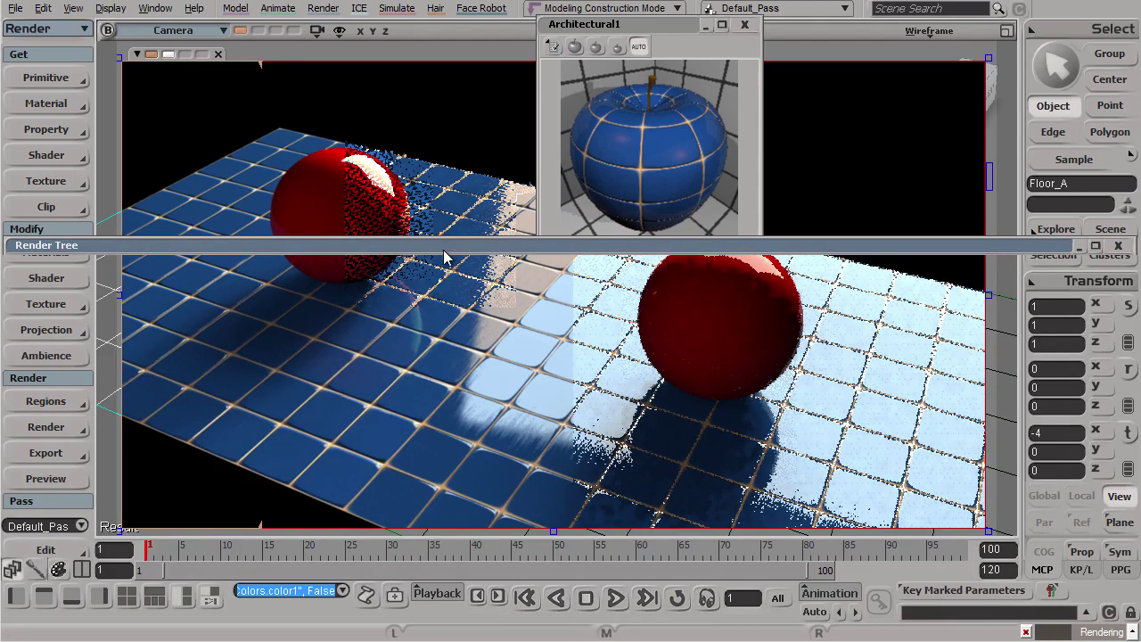
key("q")
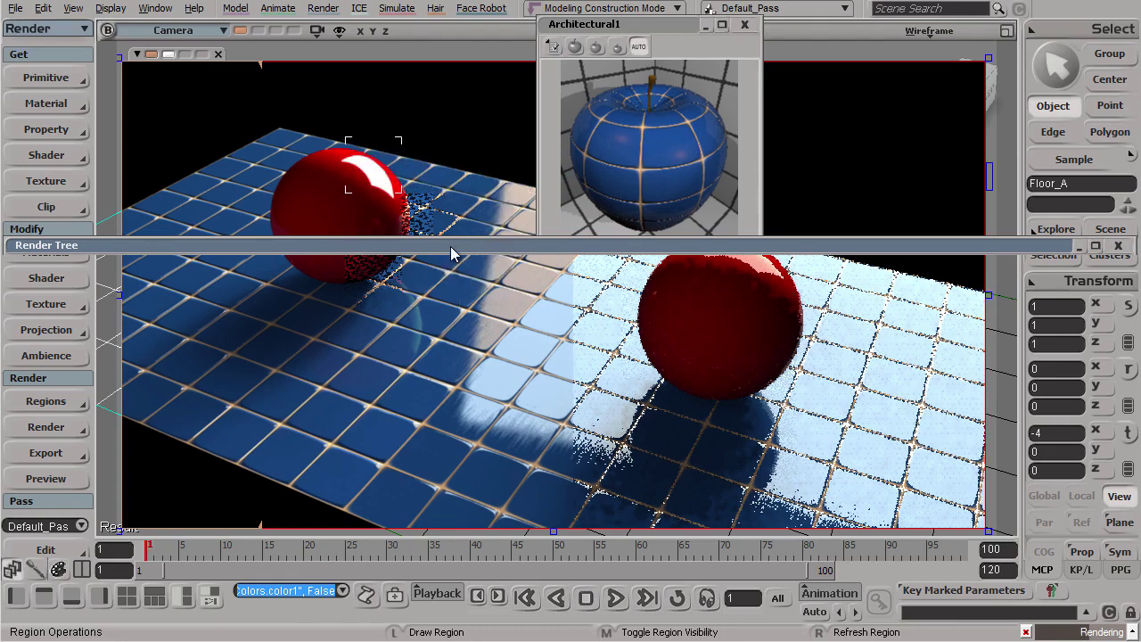
left_click(456, 250)
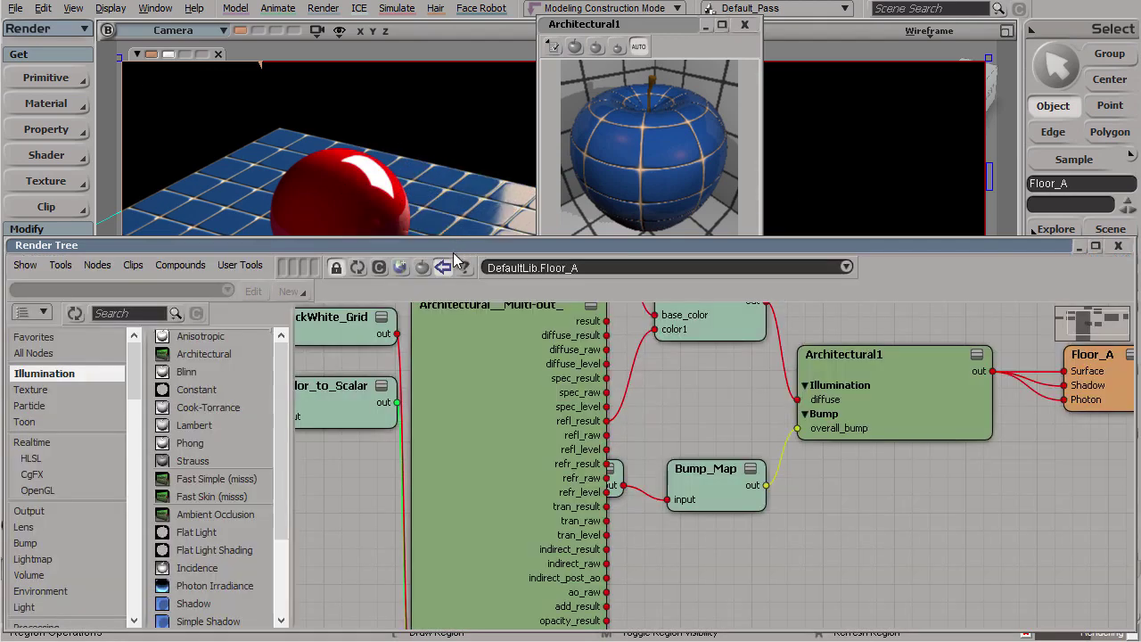
double_click(522, 247)
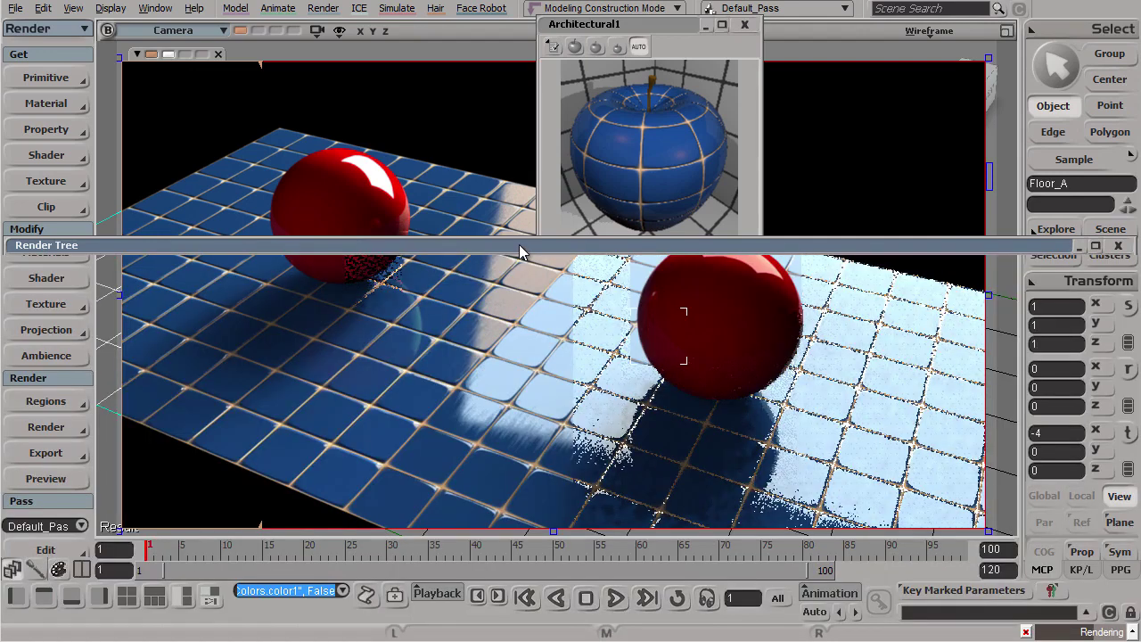
double_click(522, 248)
key("s")
left_click_drag(579, 387, 682, 460)
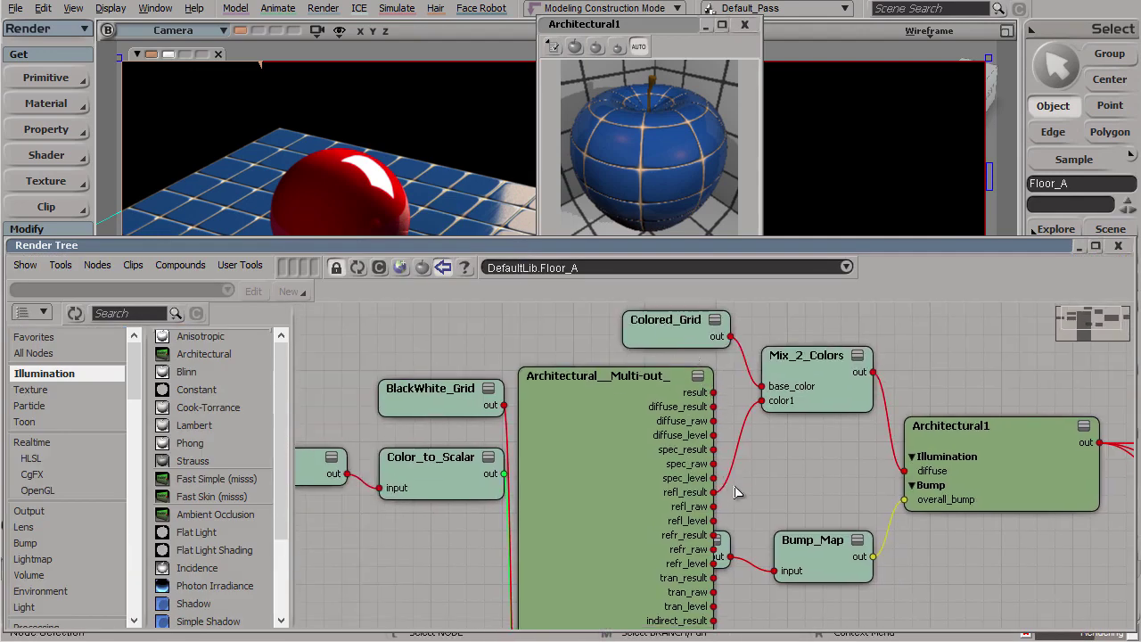
middle_click_drag(672, 496, 624, 469)
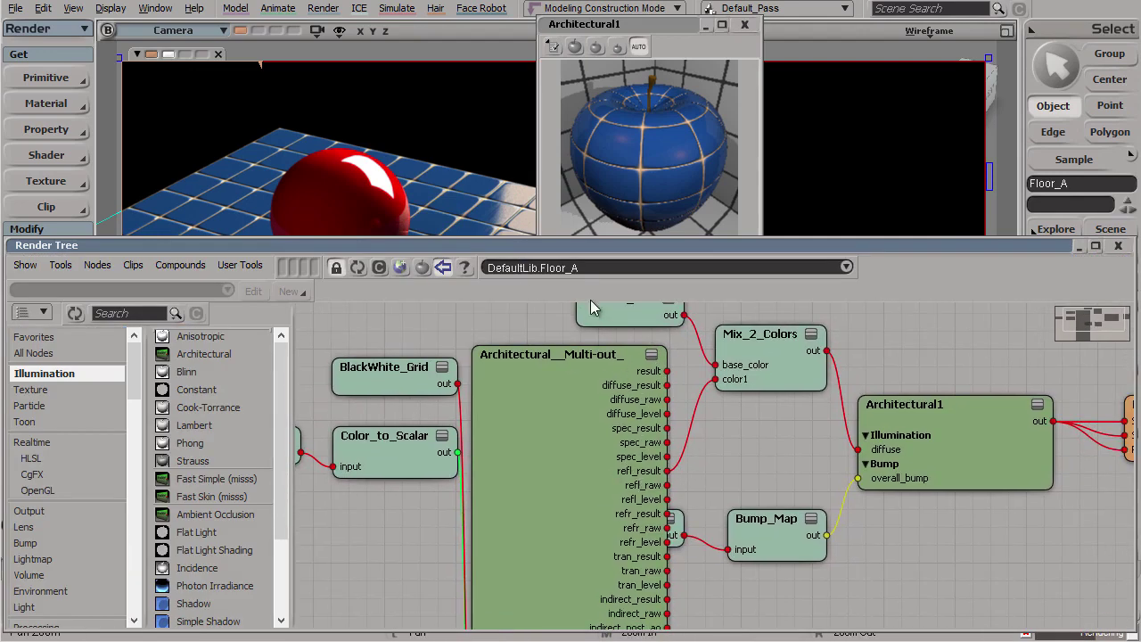
left_click(506, 246)
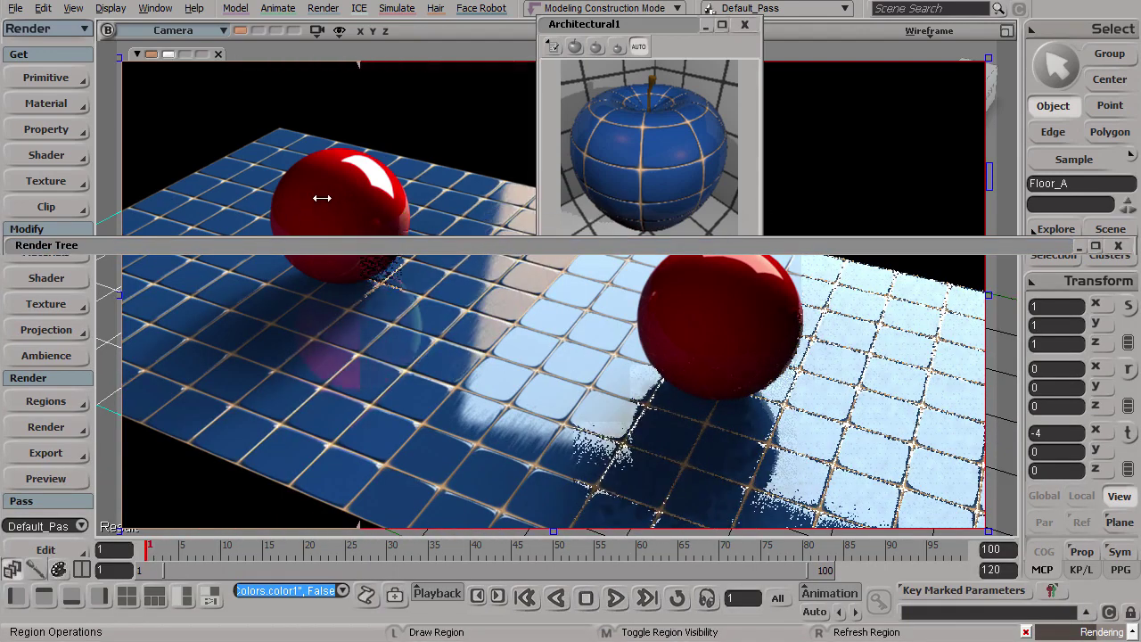
left_click(471, 246)
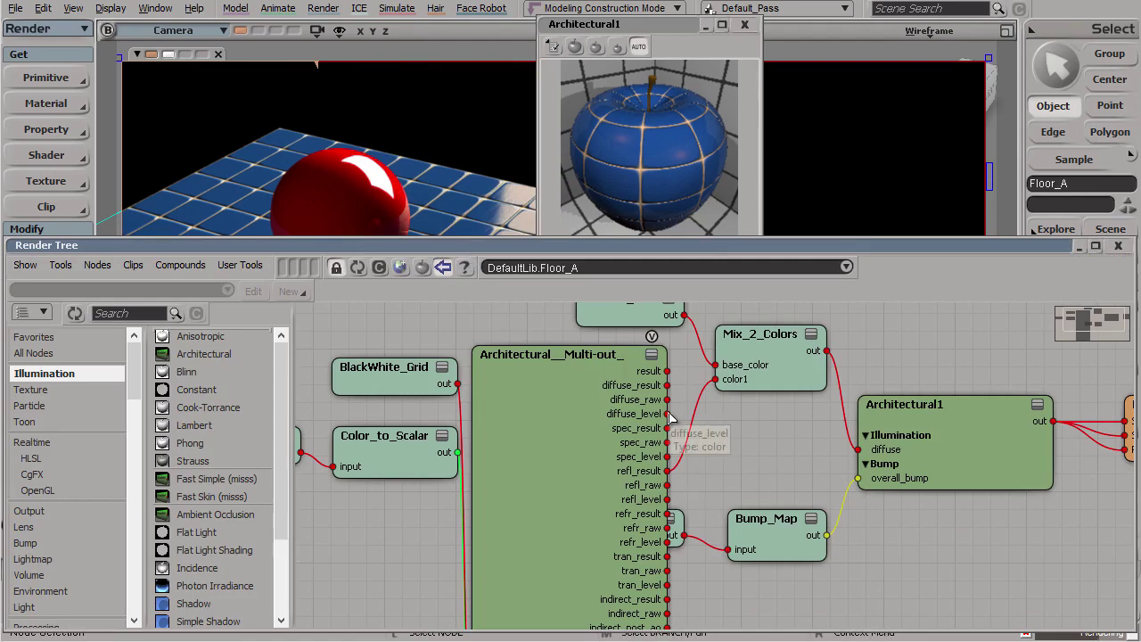
Connect the refl_raw output to the color1 input of Mix_2_Colors and collapse the Architectural (Multi-out) node.
middle_click_drag(601, 442, 525, 475)
left_click_drag(578, 525, 675, 410)
left_click(719, 414)
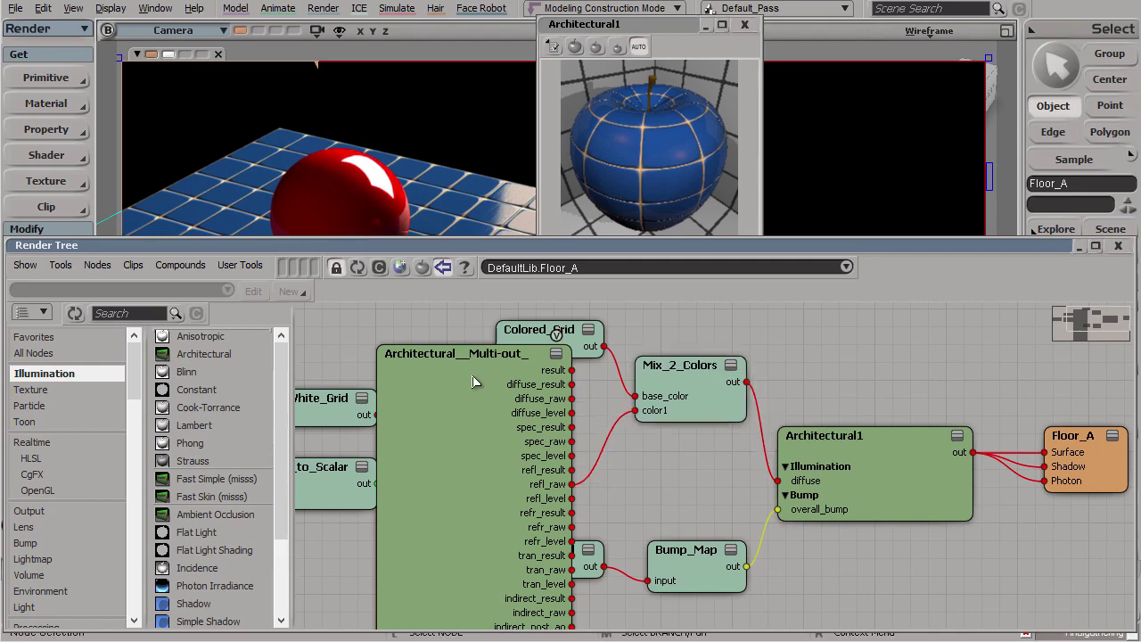
left_click(555, 355)
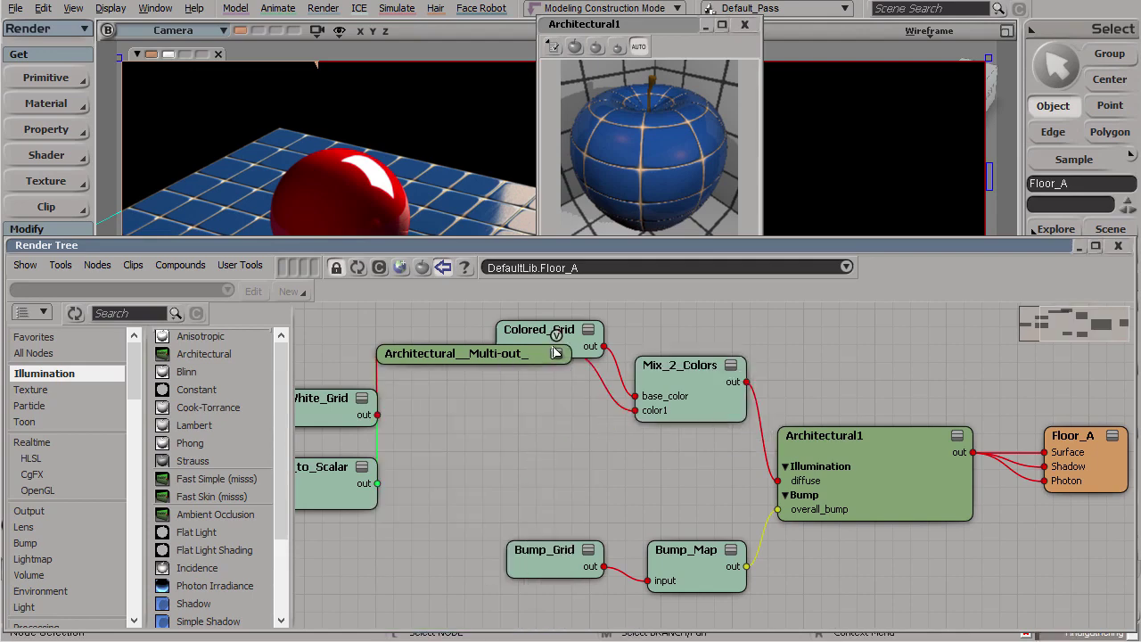
Place the collapsed Architectural (Multi-out) node between its input nodes and Mix_2_Colors, and close the Render Tree and the Architectural1 preview.
left_click_drag(534, 354, 601, 457)
key("a")
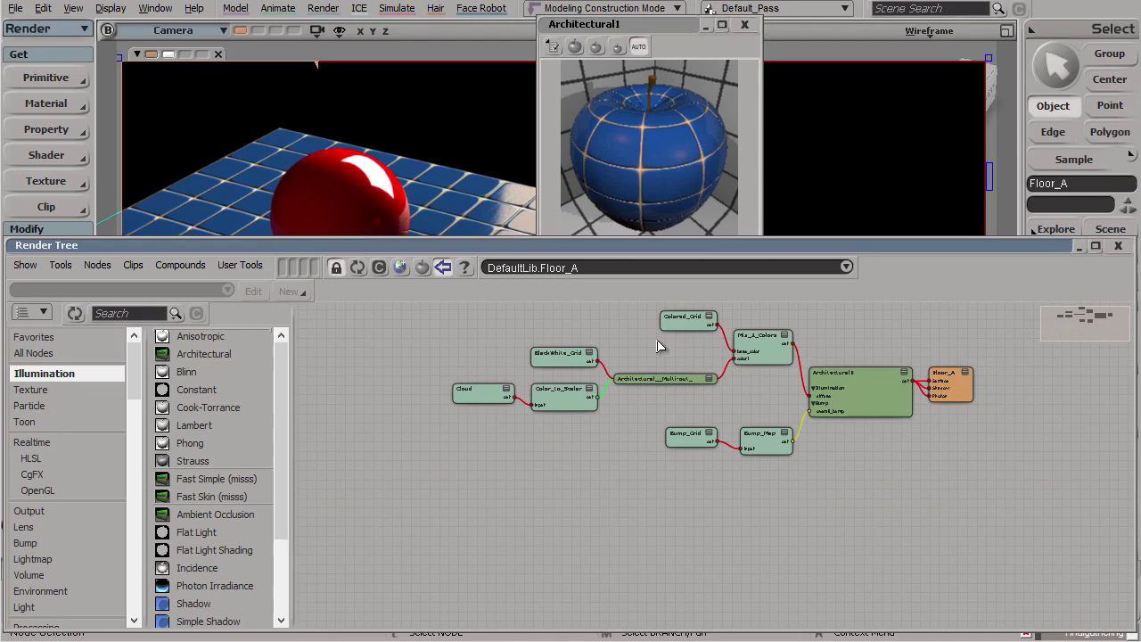
double_click(693, 243)
left_click(1118, 245)
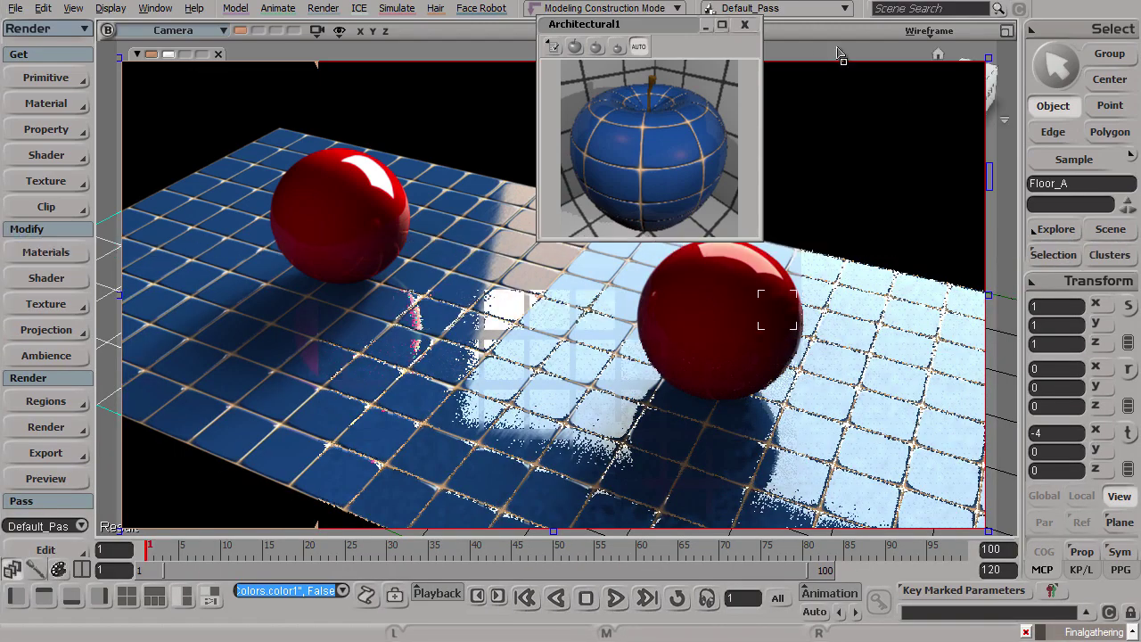
left_click(745, 25)
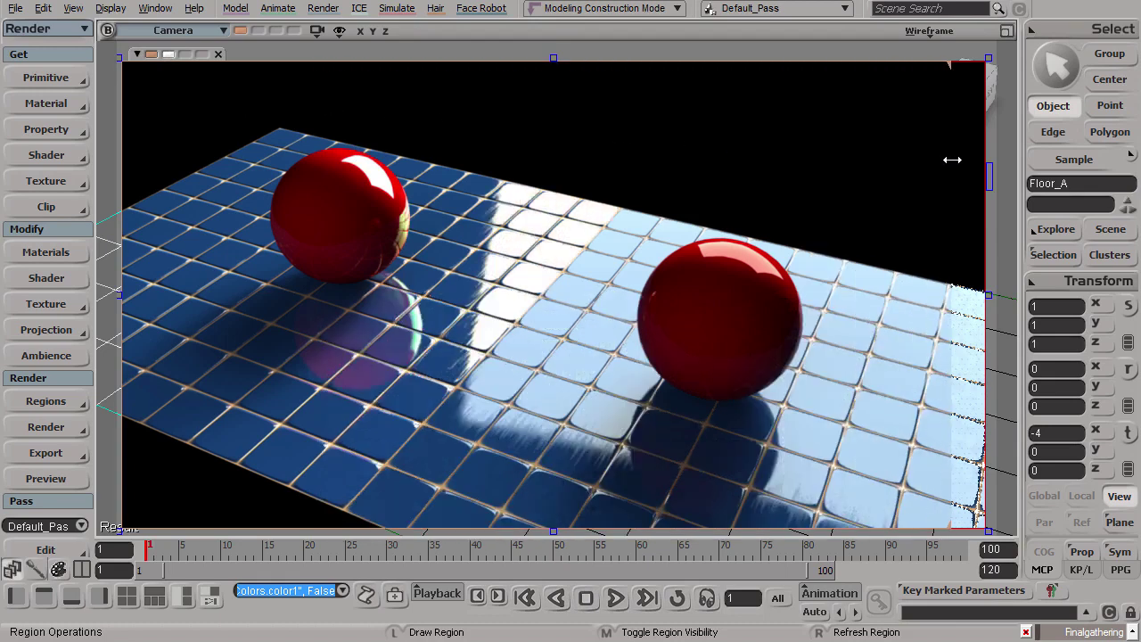
Compare the updating floor reflections with the renders stored in the region's first and second memo slots, moving the comparison divider past the red sphere.
left_click(136, 53)
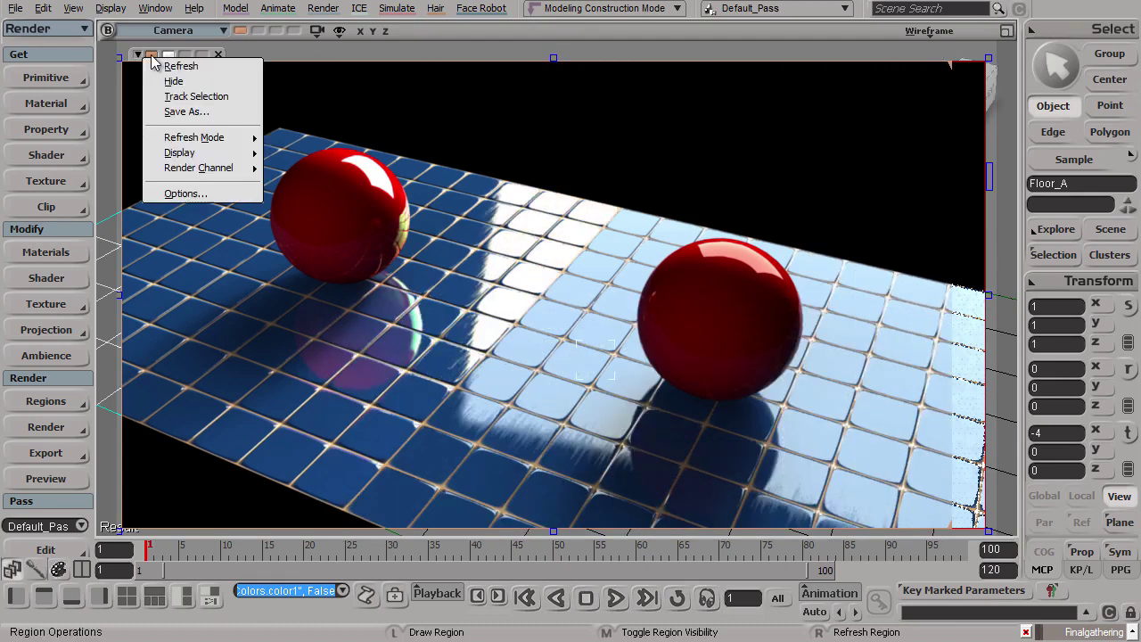
left_click(154, 55)
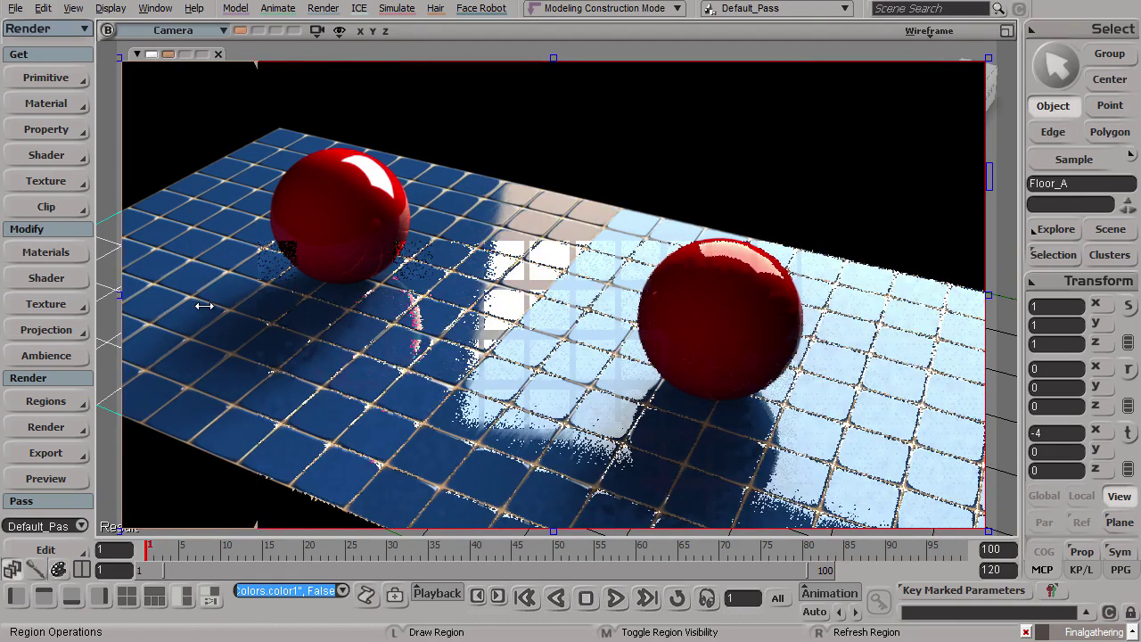
left_click(168, 55)
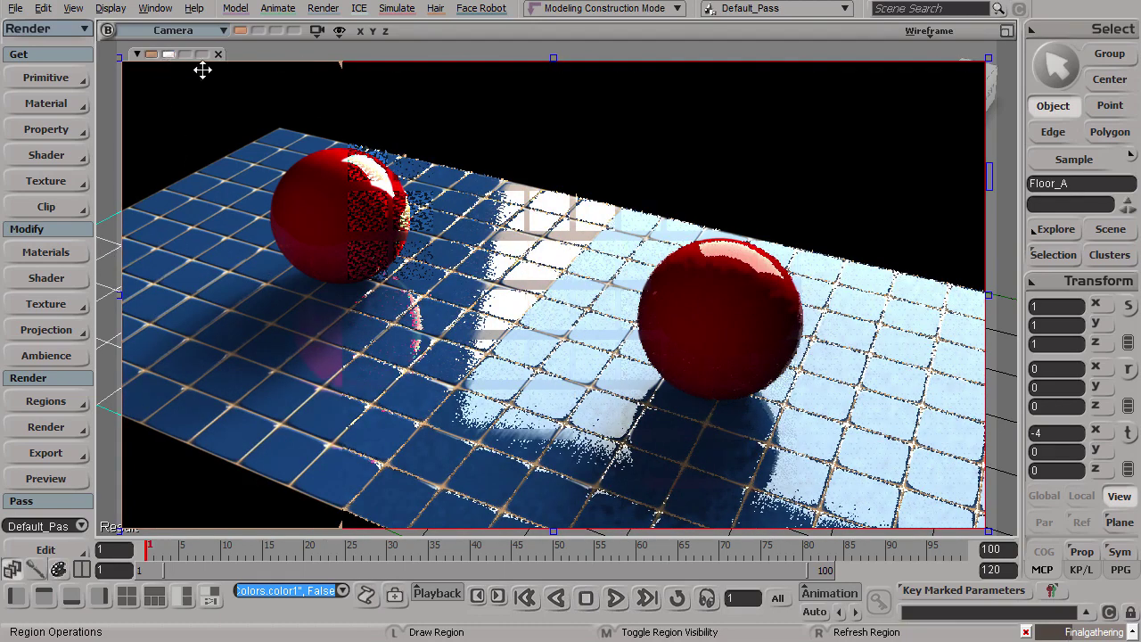
left_click_drag(339, 204, 207, 253)
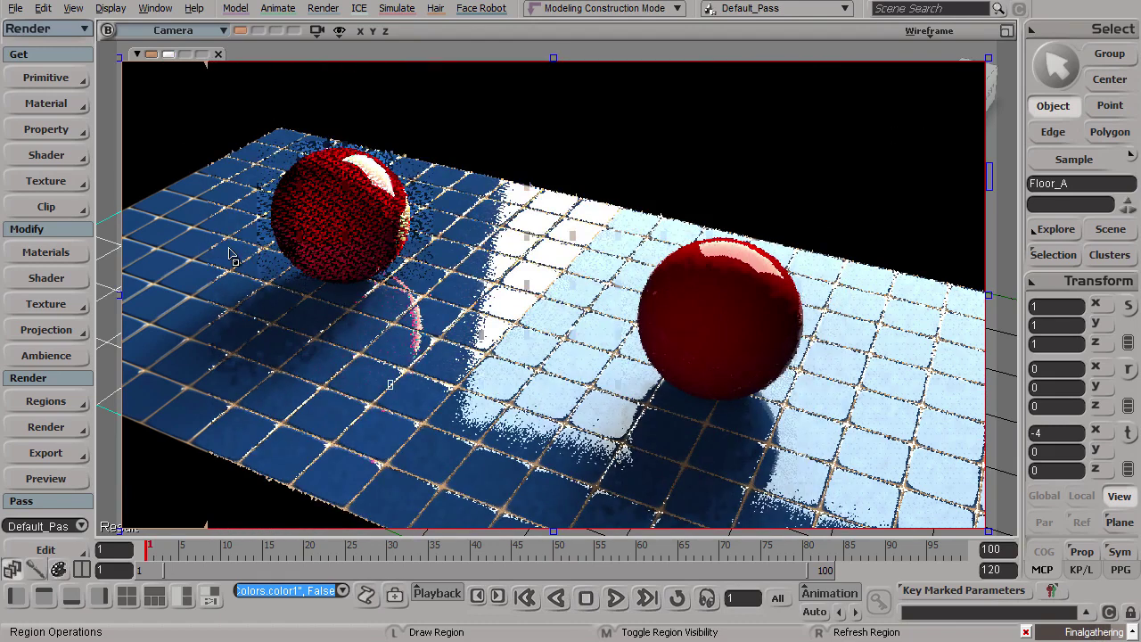